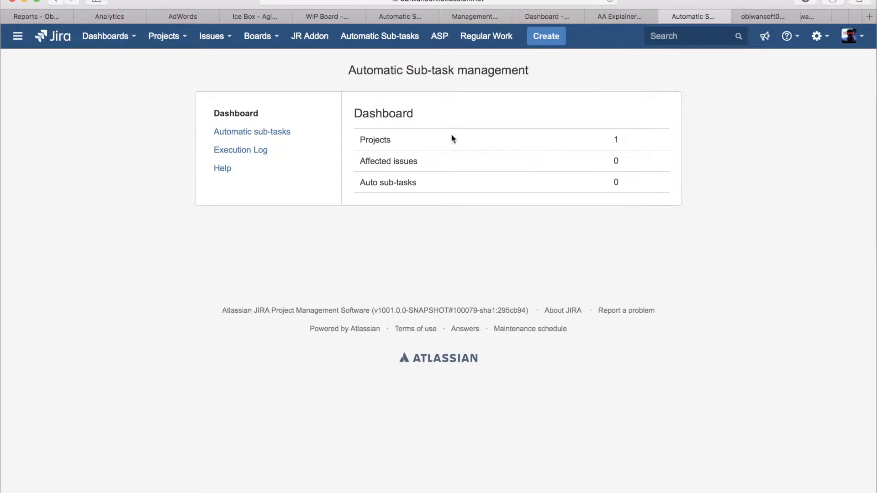
Step: Look over the dashboard, open the automatic sub-tasks overview and check which projects can be selected there
double_click(381, 140)
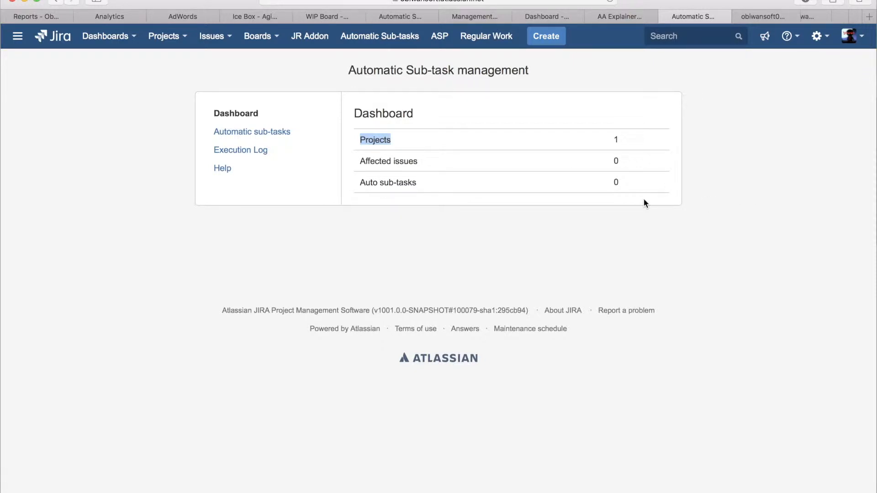
click(252, 137)
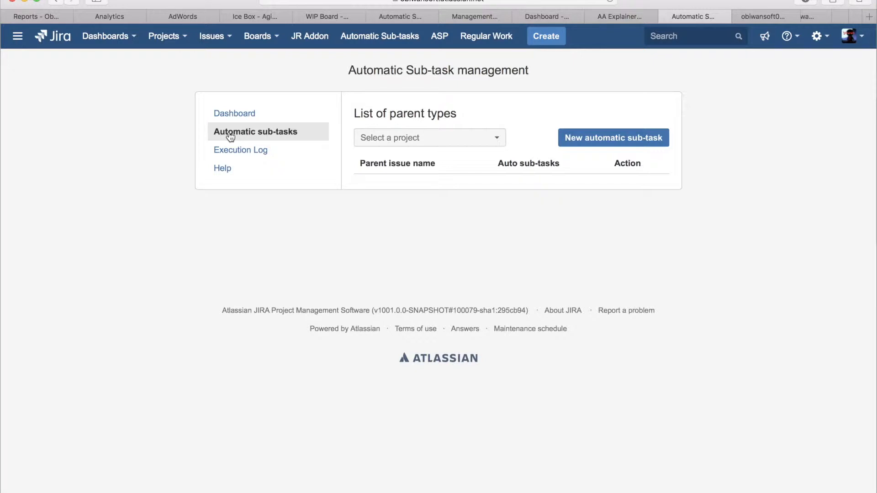
click(491, 138)
click(523, 122)
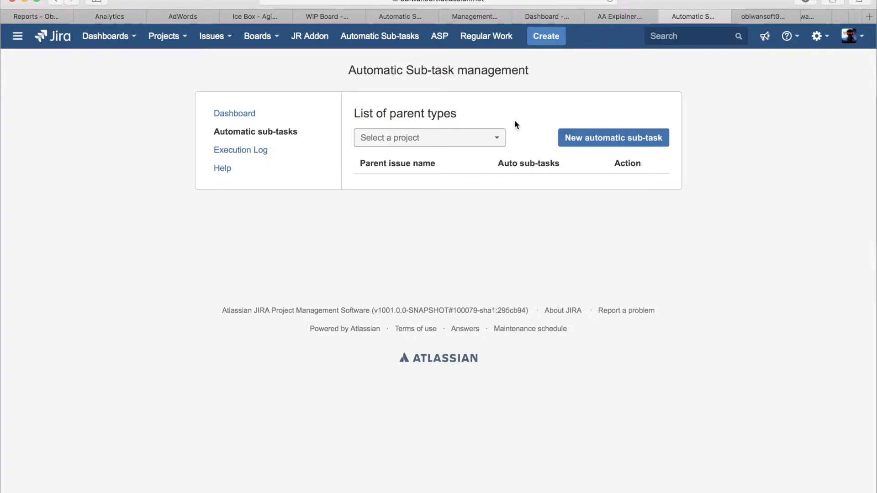
click(494, 137)
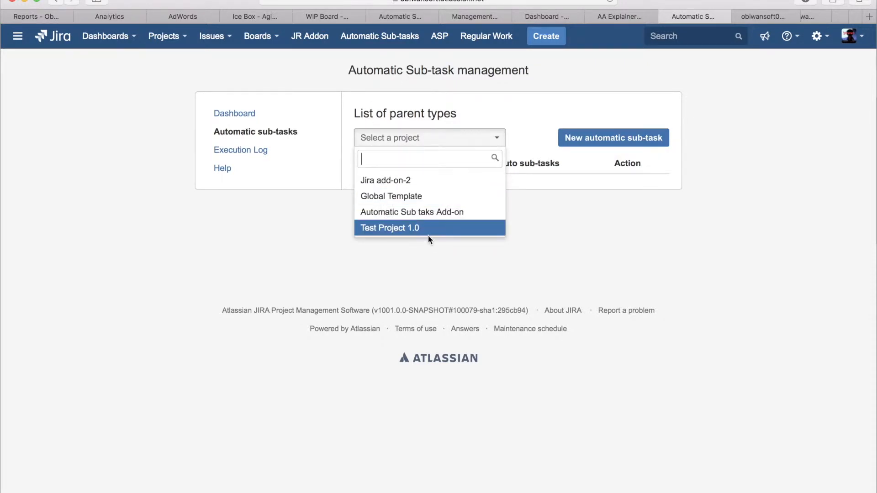
click(538, 140)
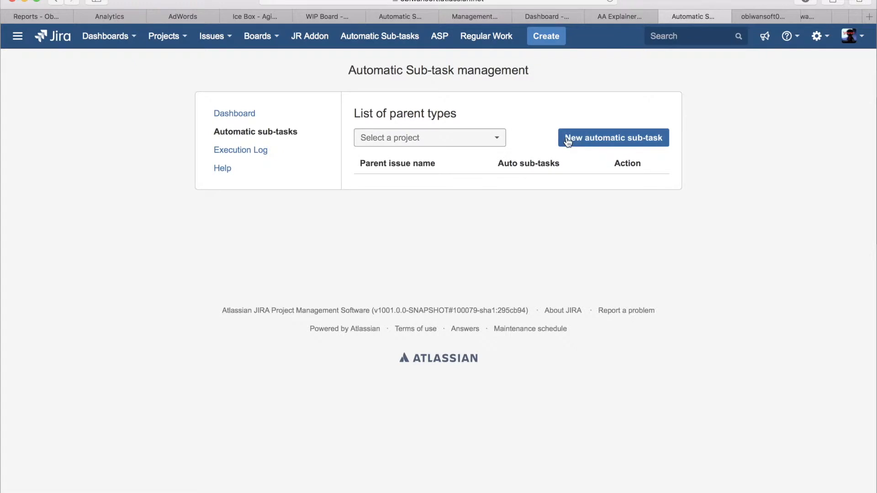
Step: Start a new automatic sub-task for project Jira add-on-2 with parent issue Story and sub-task type Sub-task
click(616, 137)
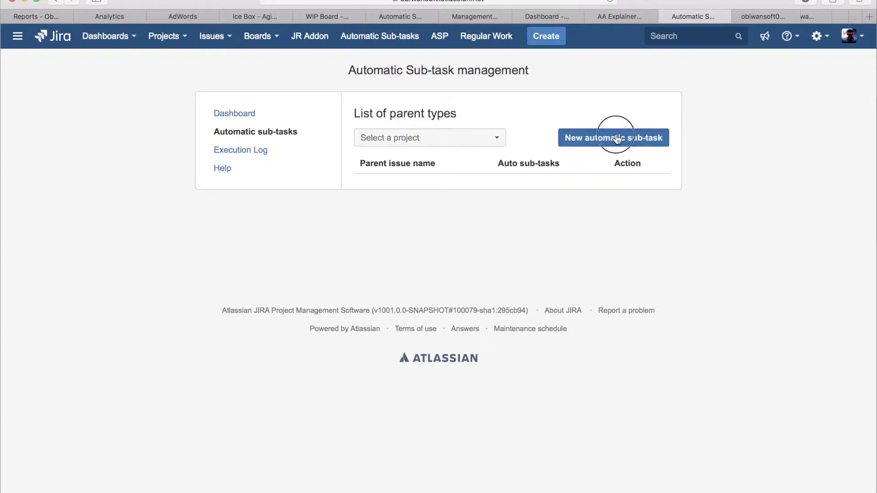
click(509, 148)
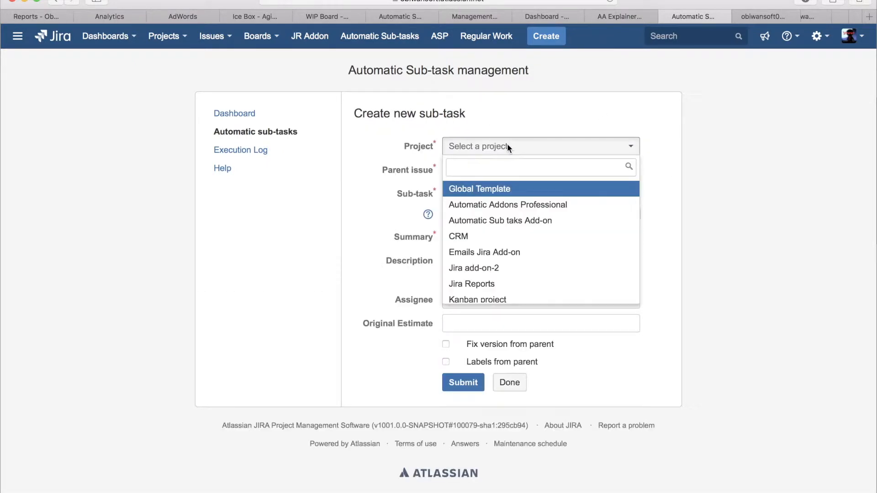
click(470, 269)
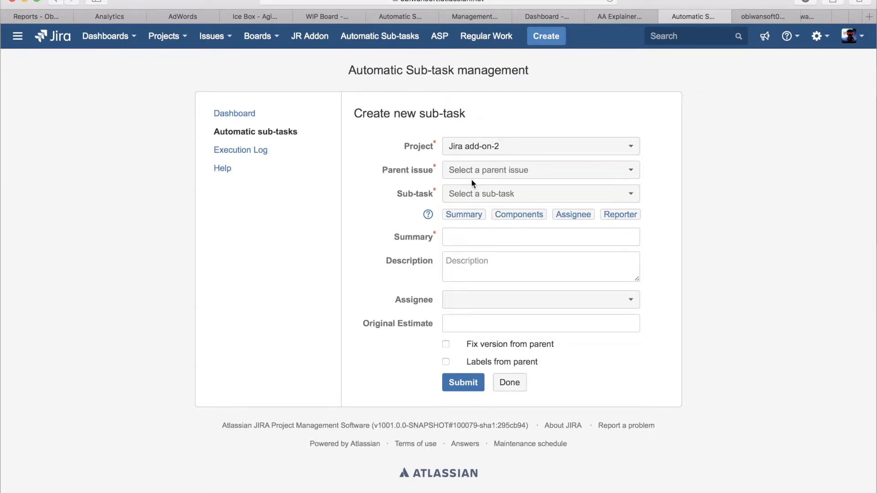
click(486, 171)
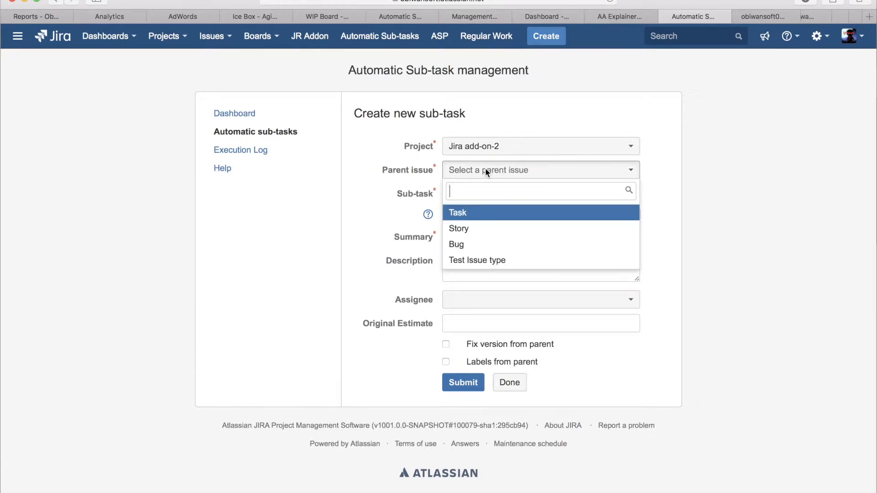
click(464, 229)
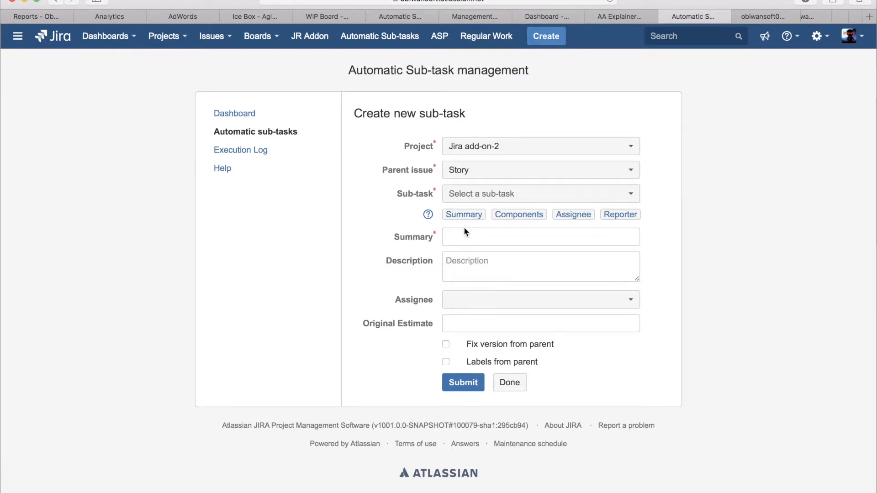
click(509, 193)
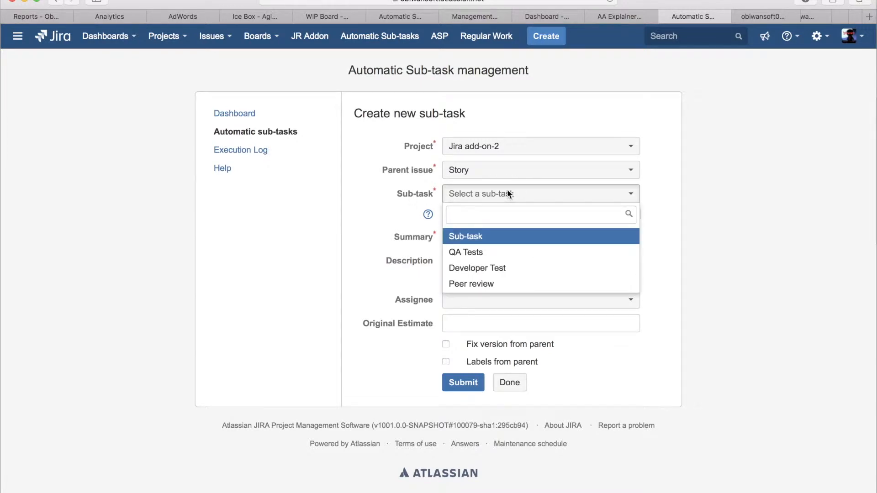
click(477, 236)
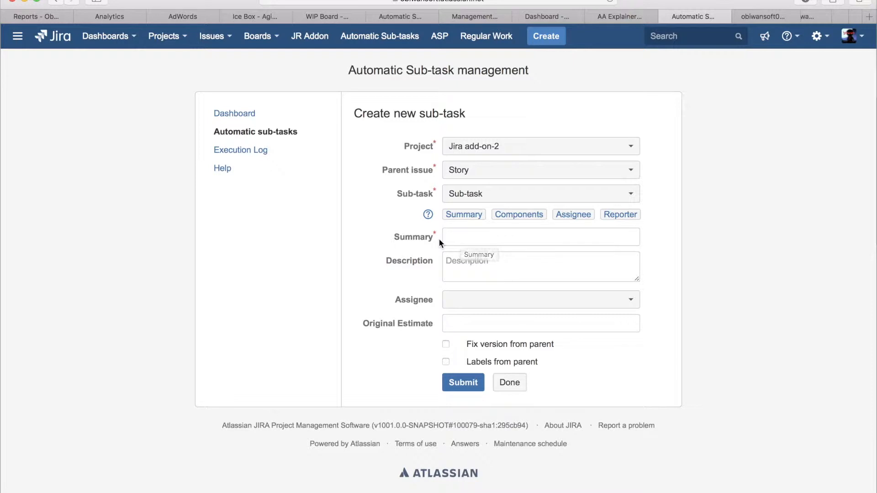
Step: Submit the sub-task with summary "Design work", description "Create the design for this feature" and an original estimate of 1h
click(467, 234)
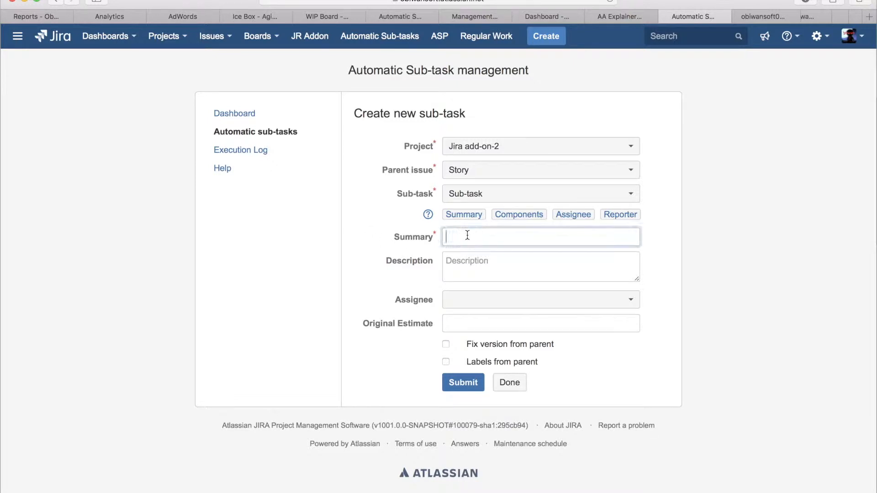
text(Design work)
click(470, 264)
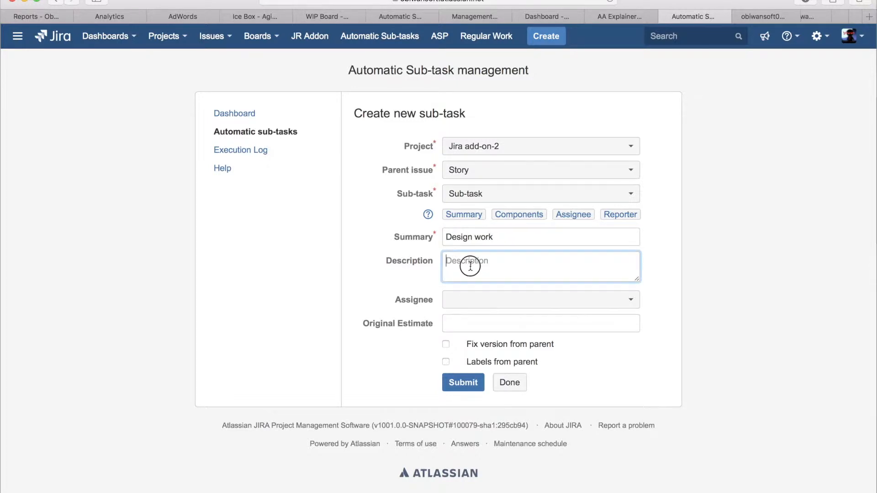
text(Create the design for th)
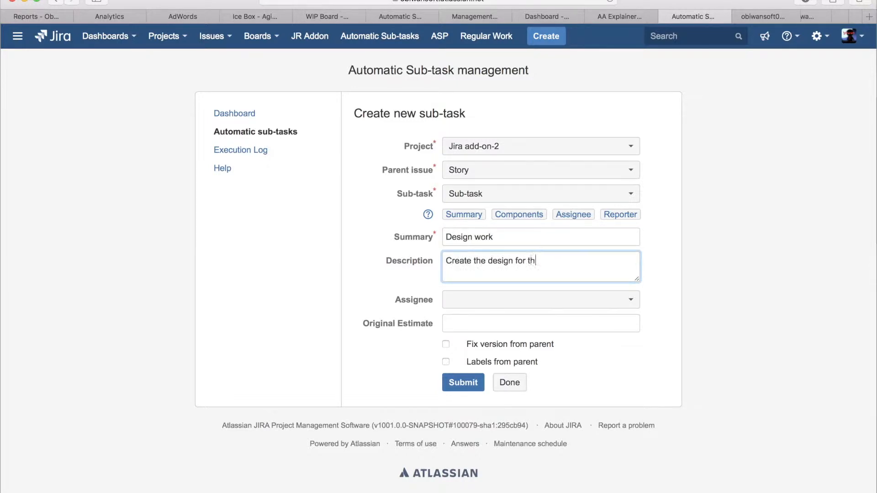
text(is feature)
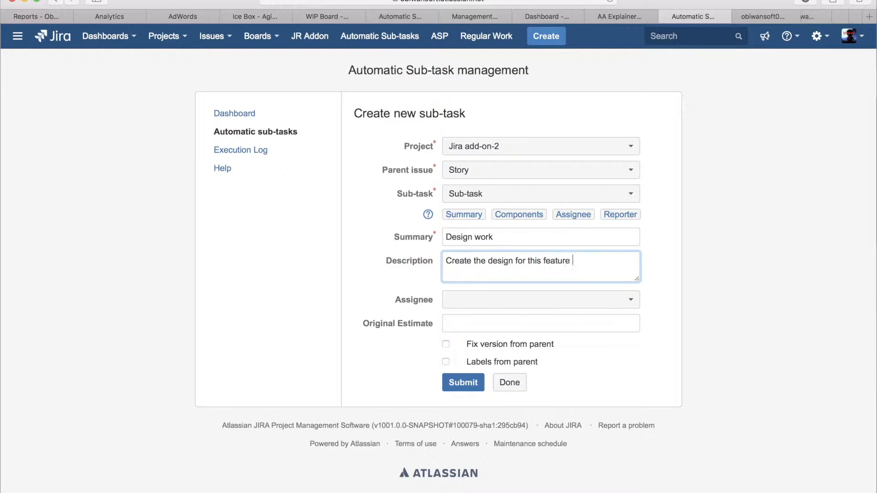
click(464, 319)
text(1h)
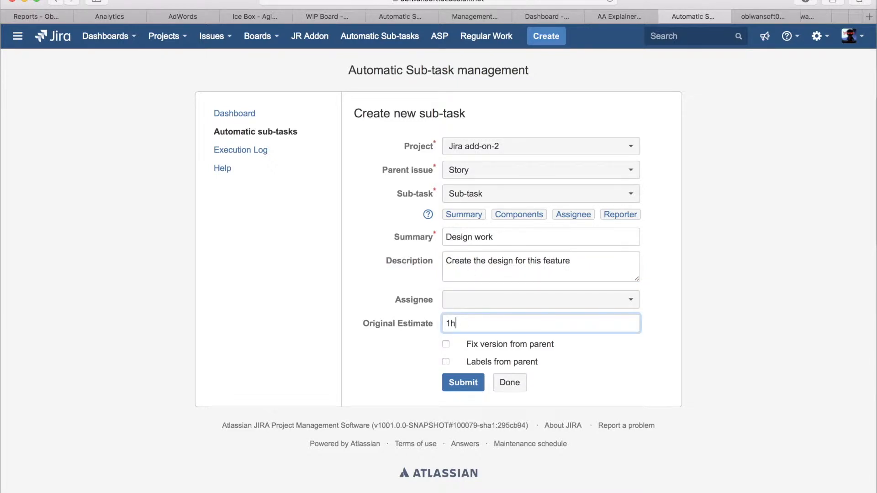
click(470, 387)
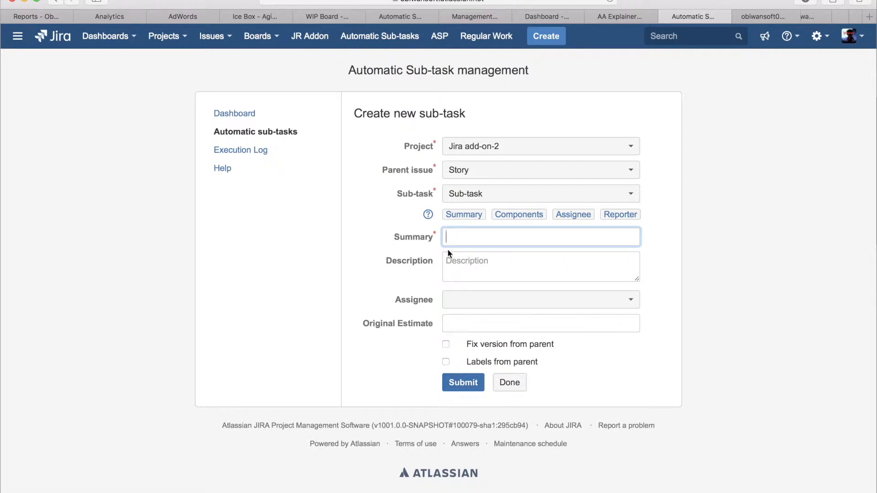
Step: Submit another Story sub-task with summary "Develop feature" and an original estimate of 2h
text(Develop feature)
key(Tab)
key(Tab)
key(Tab)
text(2h)
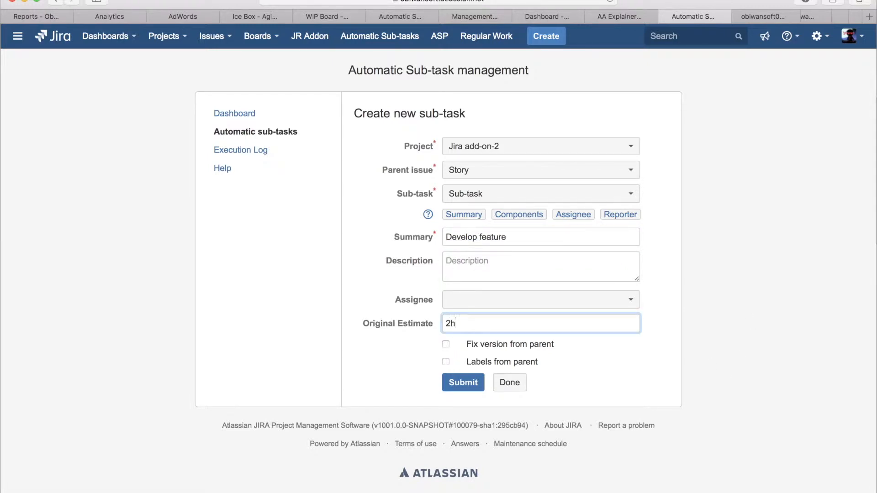
key(Return)
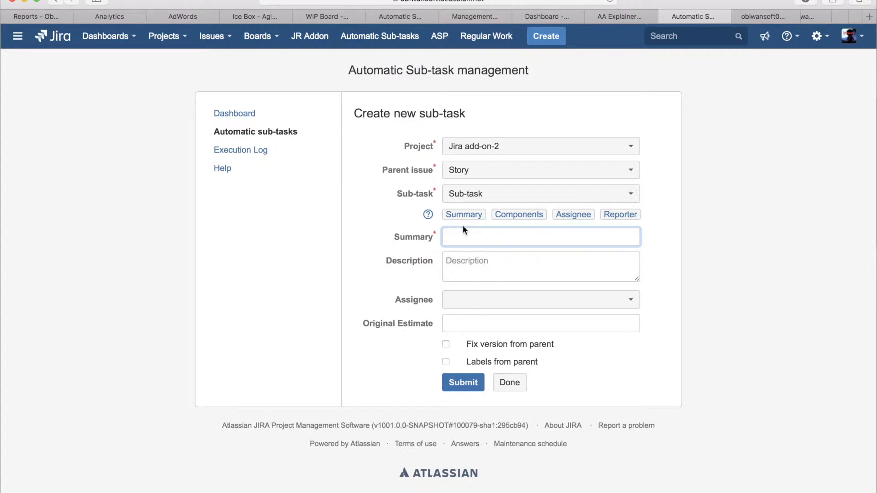
Step: Submit another Story sub-task with summary "Test feature" and an original estimate of 1h
text(Test feature)
click(471, 323)
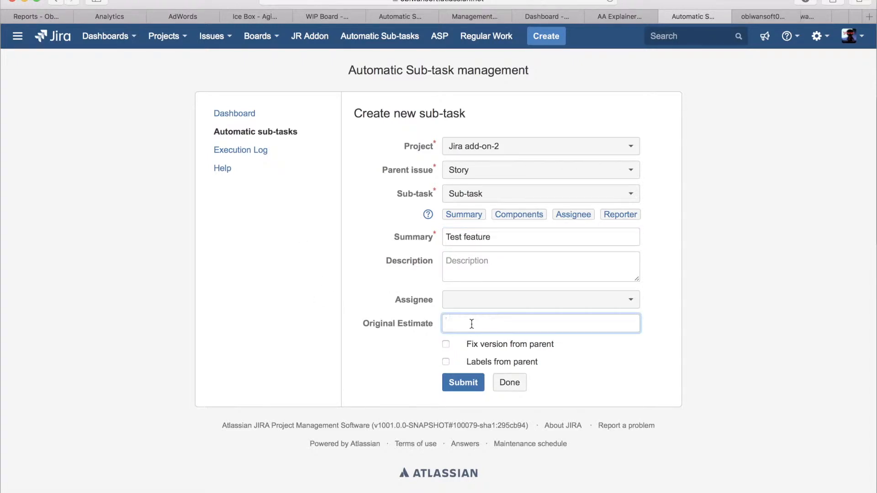
text(1h)
key(Return)
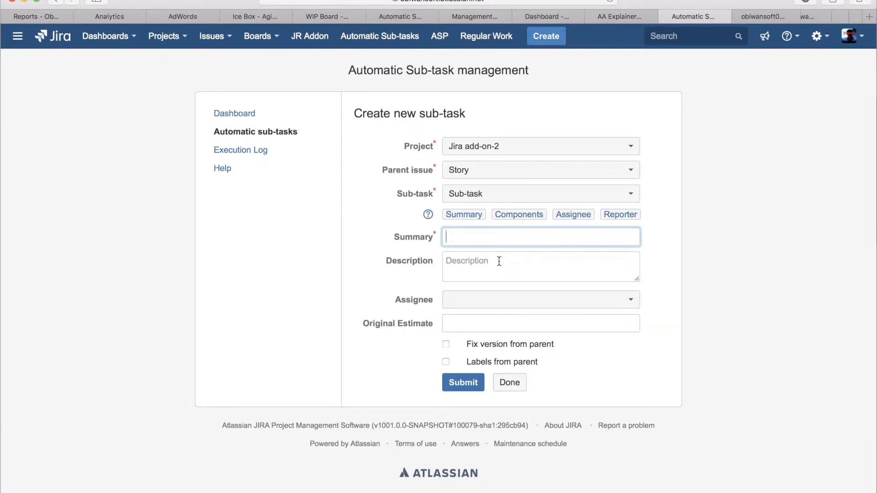
Step: Submit another Story sub-task with summary "Deploy feature" and an original estimate of 0.5h
text(Deploy feature)
click(475, 319)
text(8h)
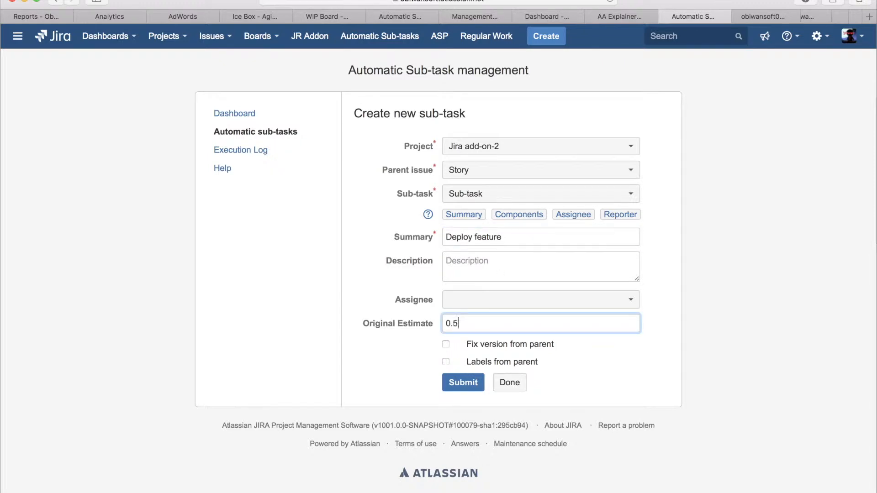
key(Return)
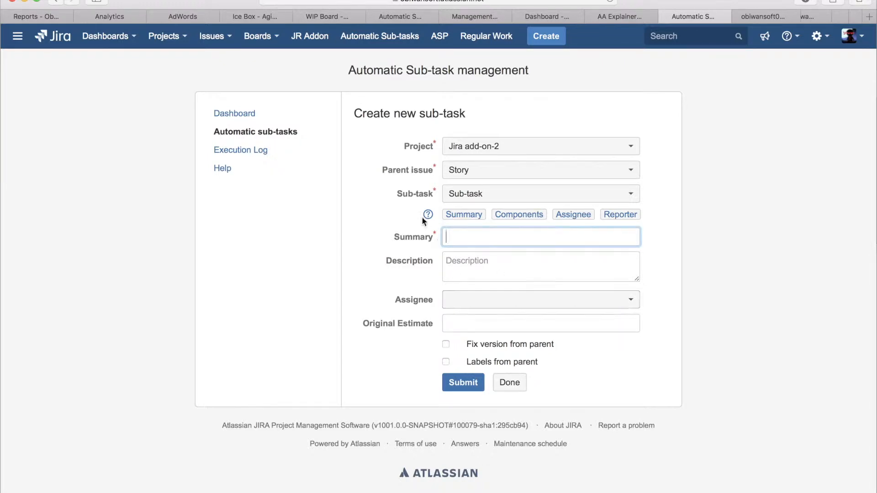
Step: Open the list of automatic sub-tasks configured for the Story parent type in project Jira add-on-2
click(279, 131)
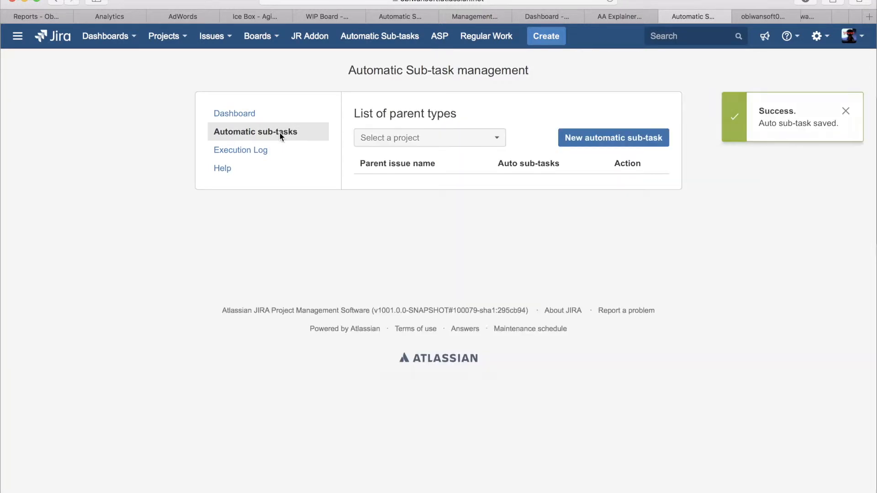
click(456, 138)
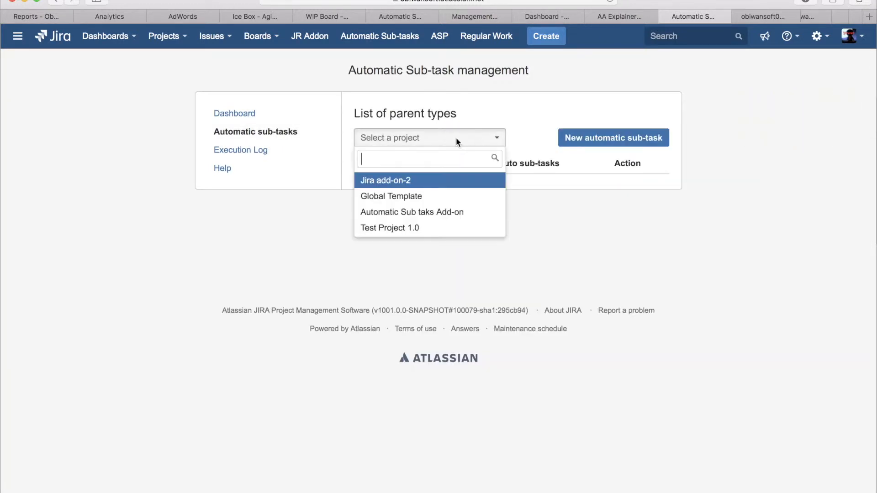
click(409, 182)
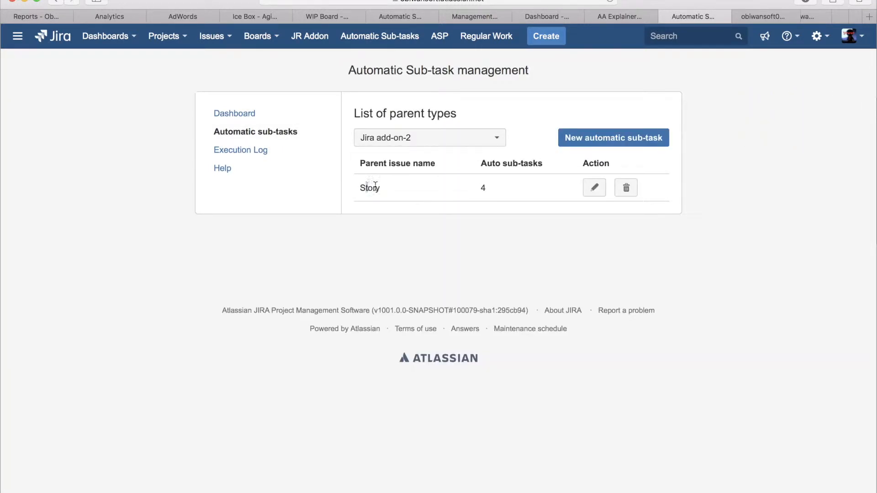
click(593, 191)
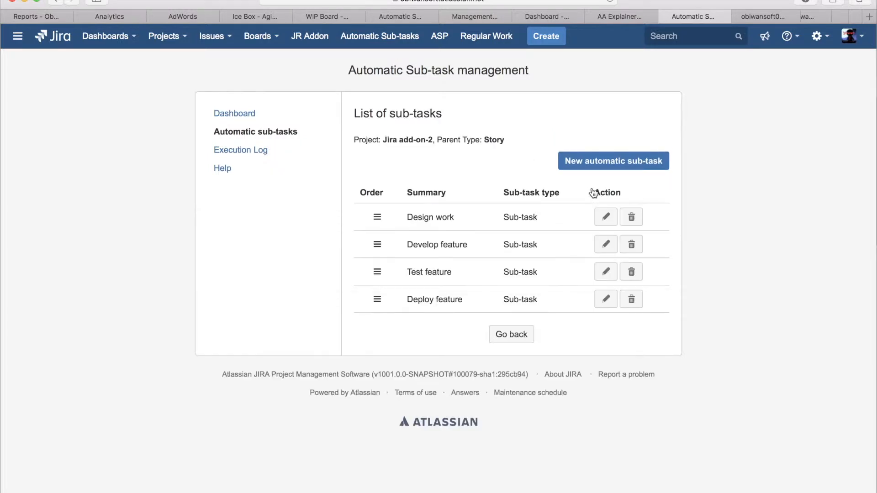
double_click(495, 139)
click(448, 181)
Step: View the edit form of the "Design work" sub-task, then return to the Story sub-task list of Jira add-on-2
click(606, 217)
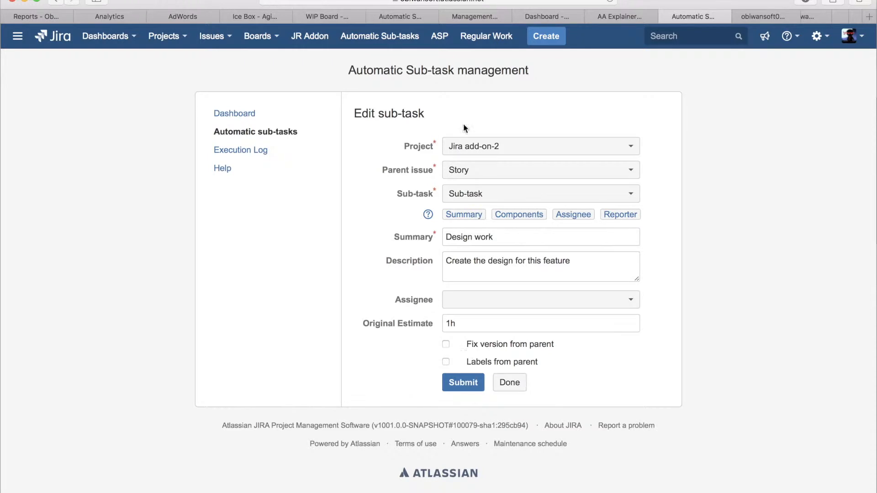
click(231, 131)
click(383, 137)
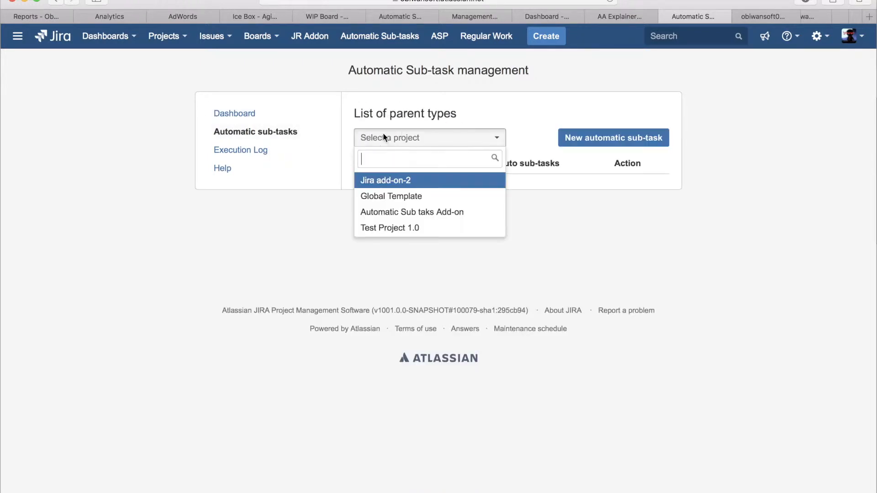
click(413, 183)
click(590, 188)
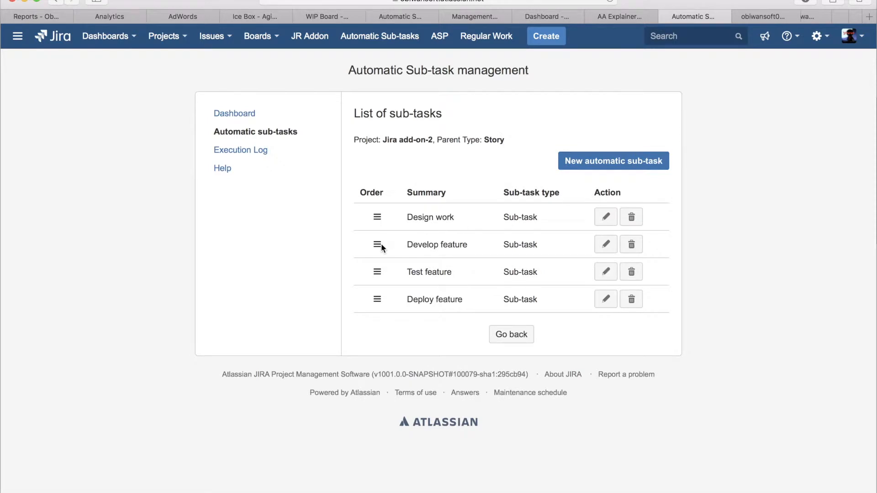
Step: Review the sub-task order, the project and parent type, and the summaries in the Story sub-task list
mouse_move(378, 275)
mouse_down()
mouse_move(374, 216)
mouse_move(375, 281)
mouse_up()
drag(403, 139, 429, 142)
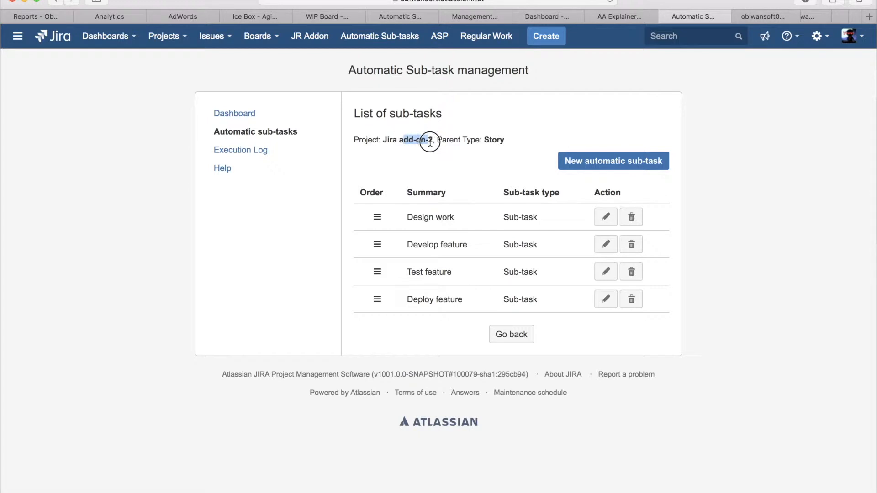
click(452, 141)
double_click(490, 139)
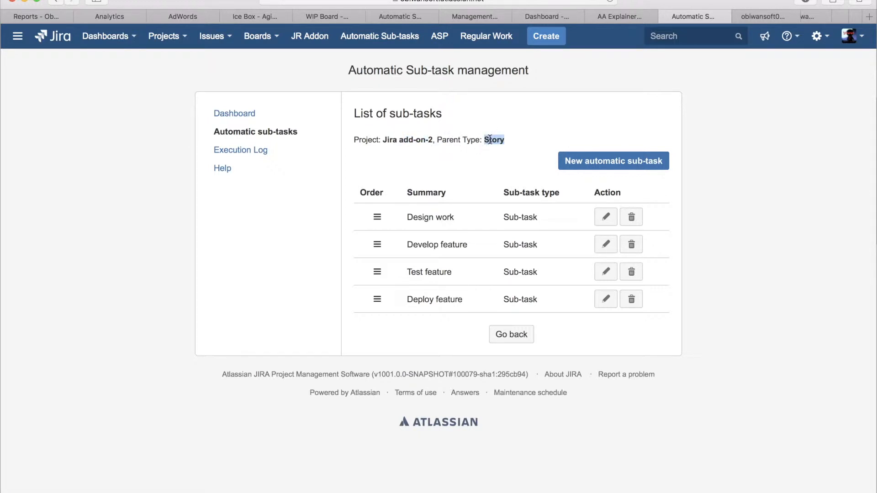
click(497, 140)
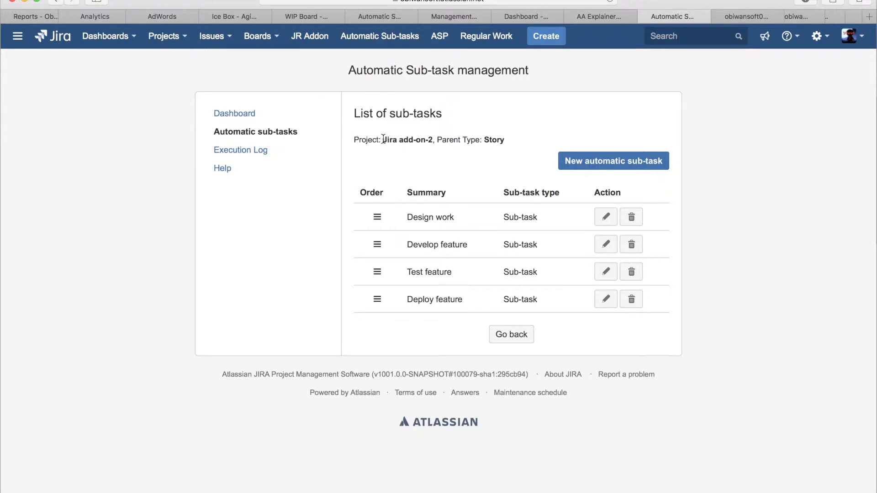
double_click(490, 138)
click(432, 139)
drag(431, 138, 382, 137)
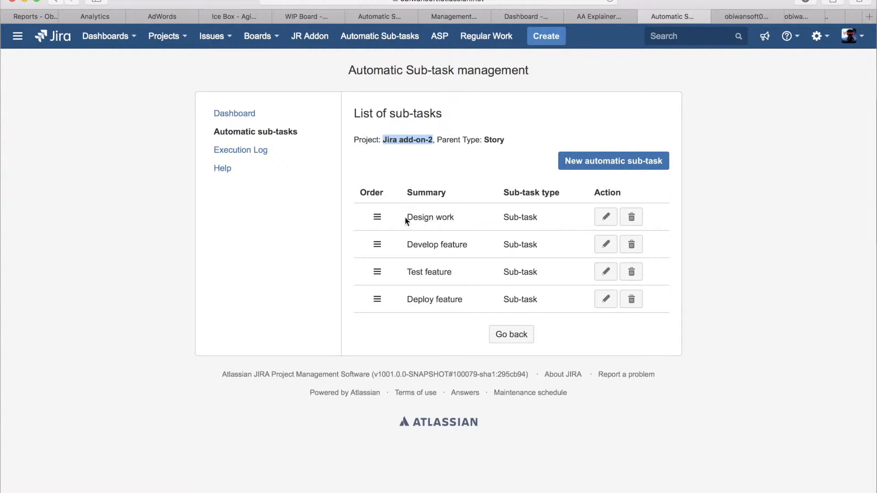
drag(411, 217, 465, 222)
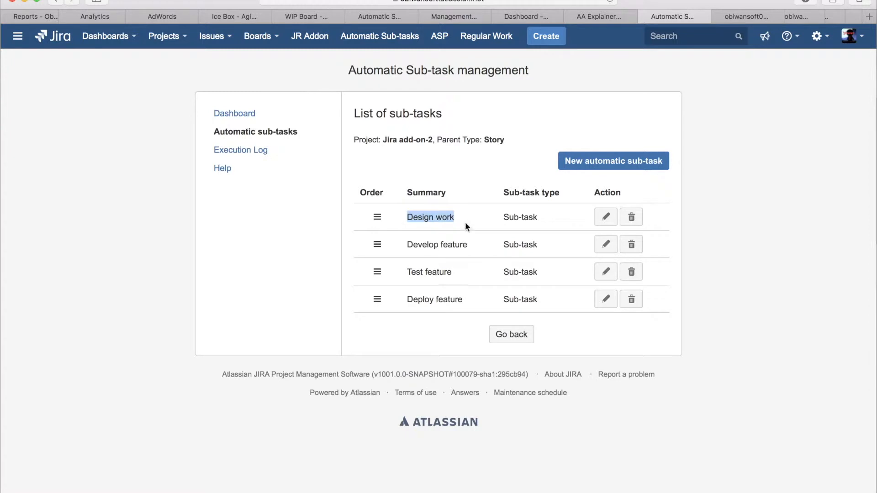
drag(414, 247, 468, 249)
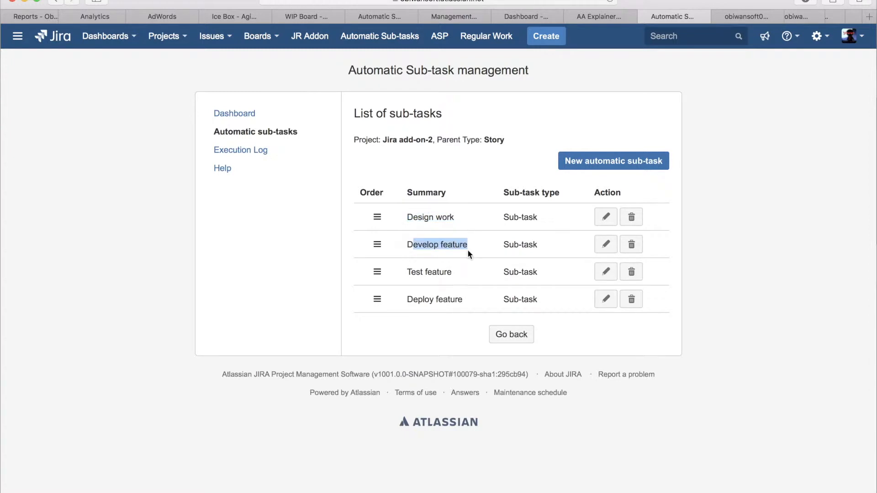
Step: Check the "Test feature" and "Deploy feature" entries in the Story sub-task list
drag(404, 274, 457, 278)
click(410, 304)
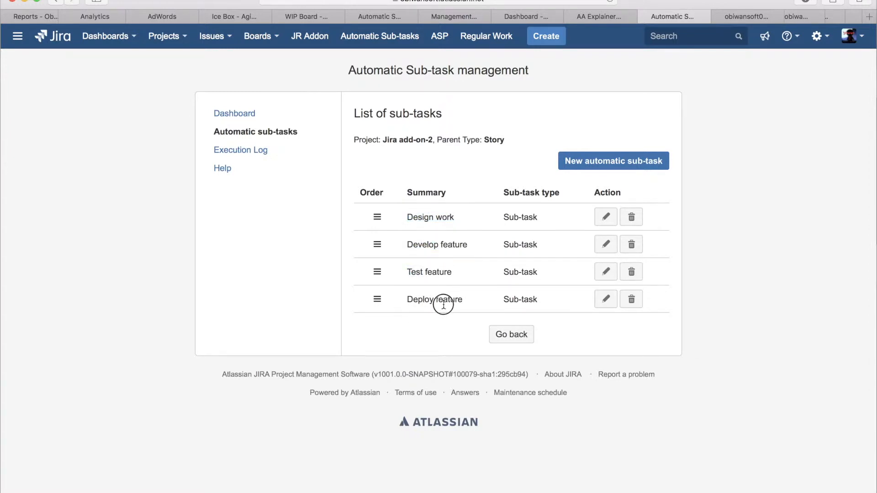
triple_click(460, 304)
click(575, 70)
Step: Create a Story issue in project Jira add-on-2 with the summary "Test story 2"
click(555, 39)
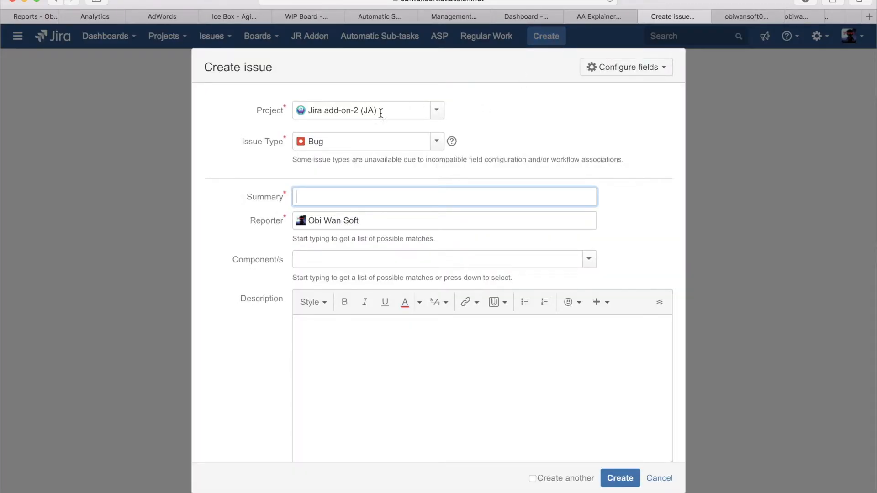
click(358, 142)
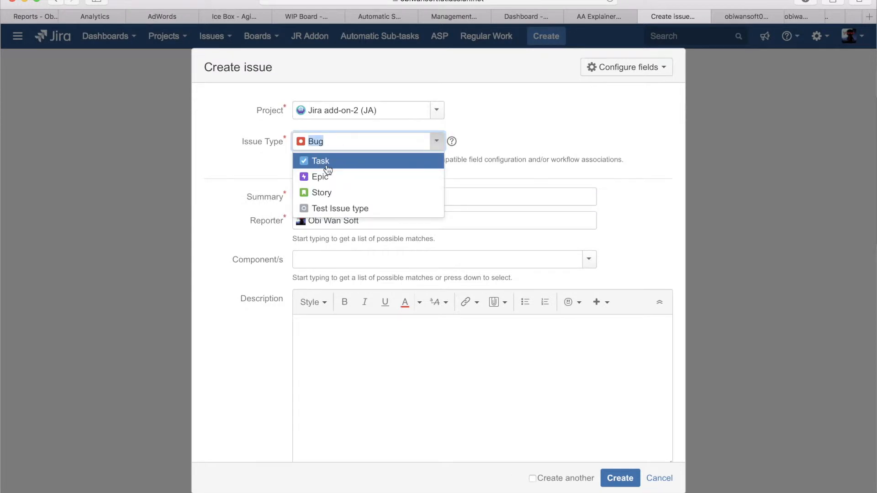
click(320, 192)
text(Test story 2)
key(Return)
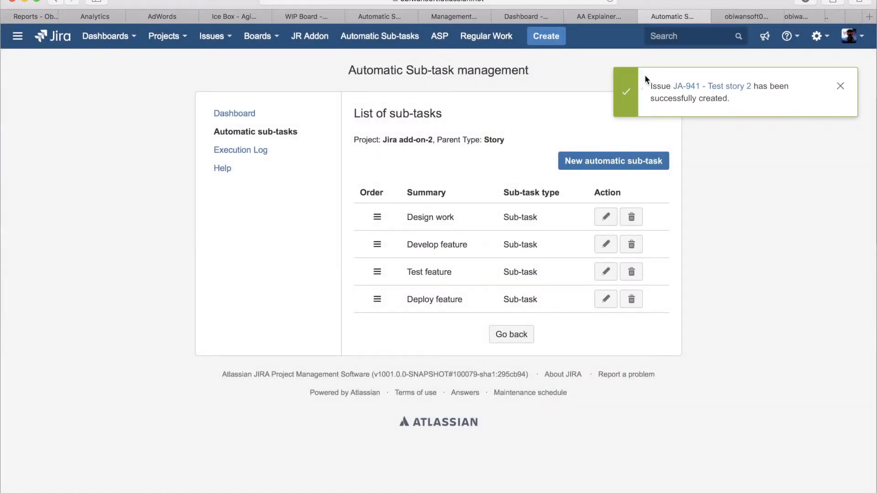
Step: Open the newly created "Test story 2" issue and view its sub-tasks and time tracking
super+click(699, 86)
click(744, 16)
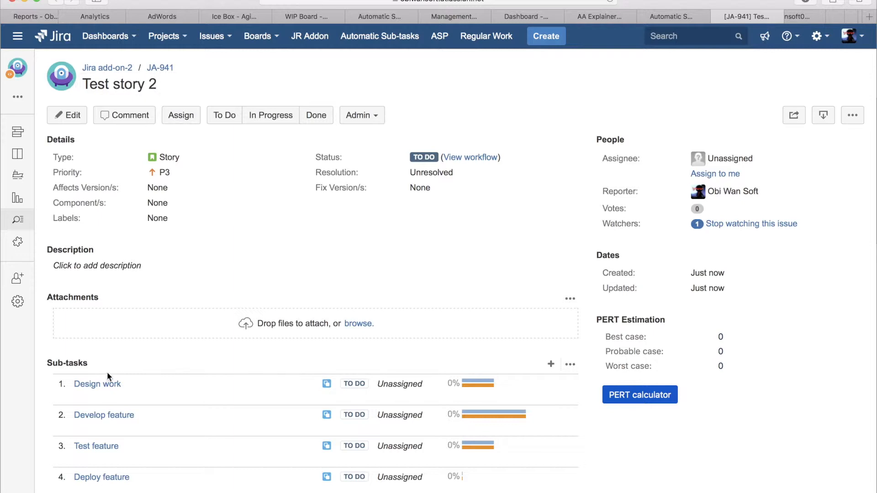
scroll(106, 371, down, 3)
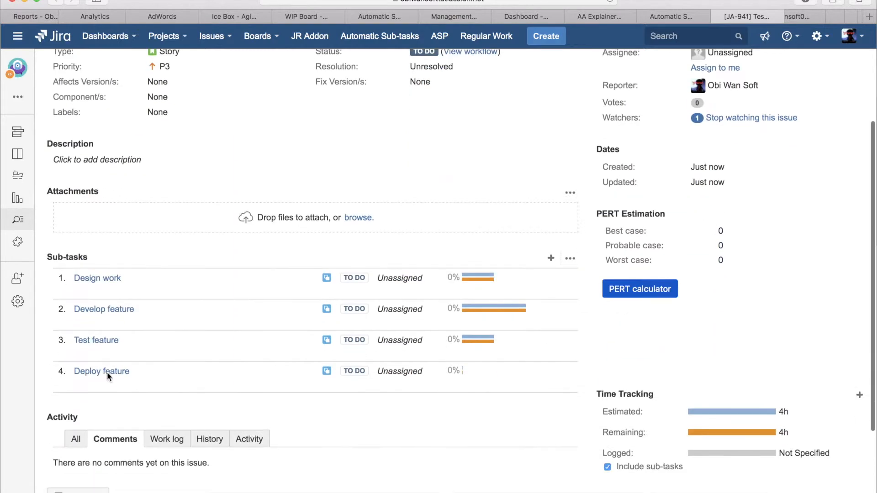
Step: Open the "Design work" sub-task of Test story 2 and check its description, summary and time estimate
click(105, 280)
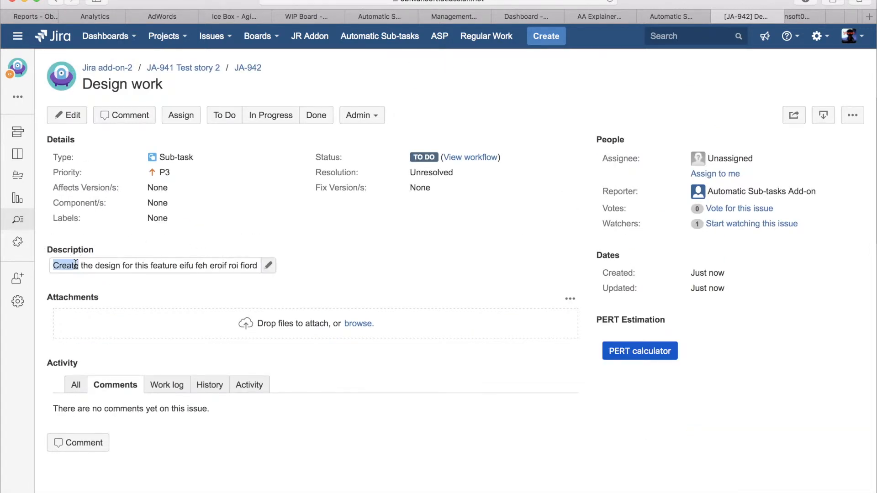
triple_click(87, 266)
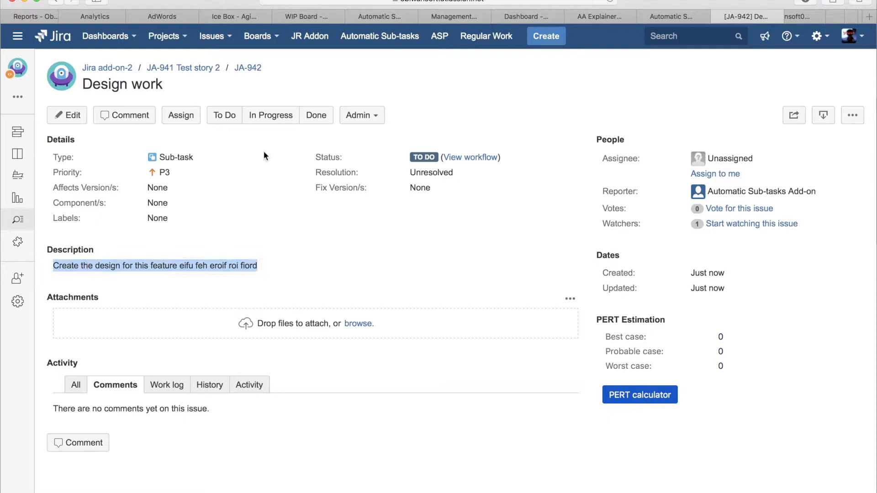
double_click(122, 84)
triple_click(122, 84)
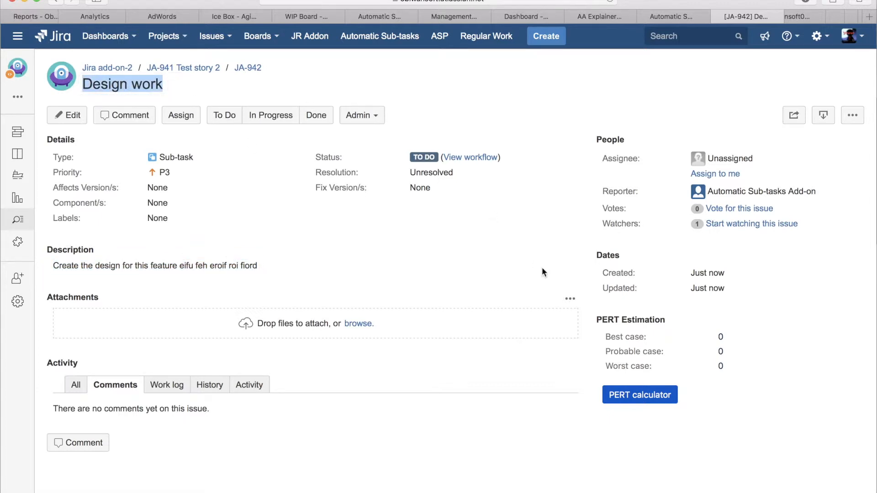
scroll(541, 267, down, 5)
scroll(542, 266, down, 3)
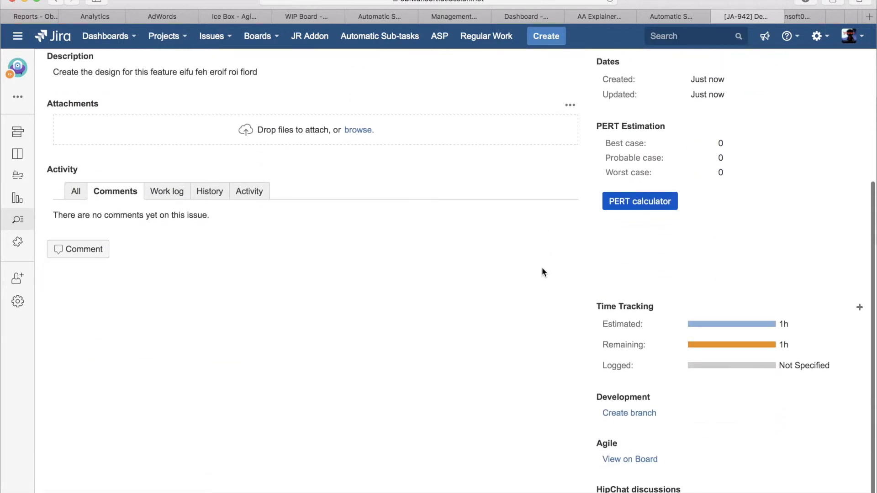
triple_click(613, 325)
scroll(484, 247, up, 3)
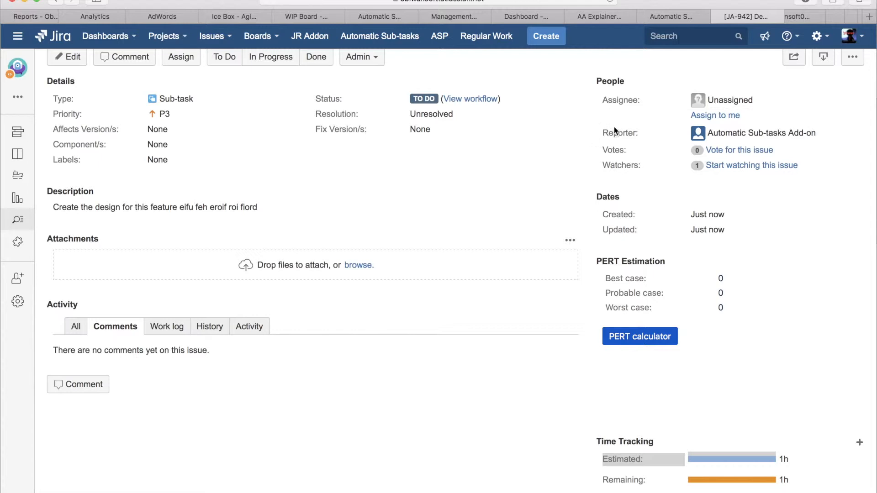
Step: Check the reporter of the "Design work" sub-task, then close its issue page
triple_click(637, 128)
click(730, 134)
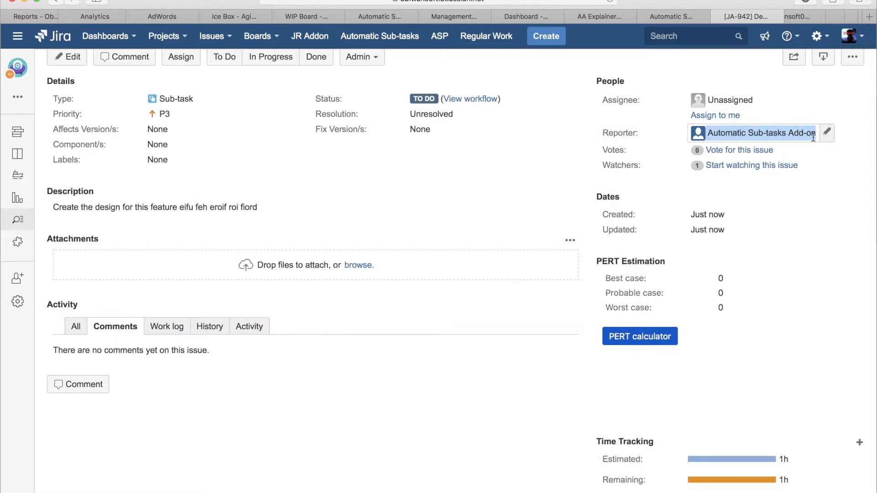
mouse_move(813, 137)
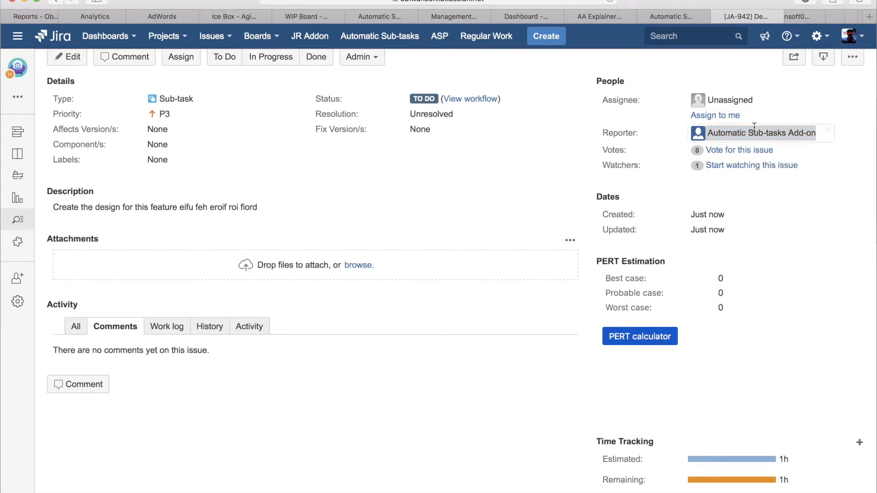
scroll(535, 160, up, 3)
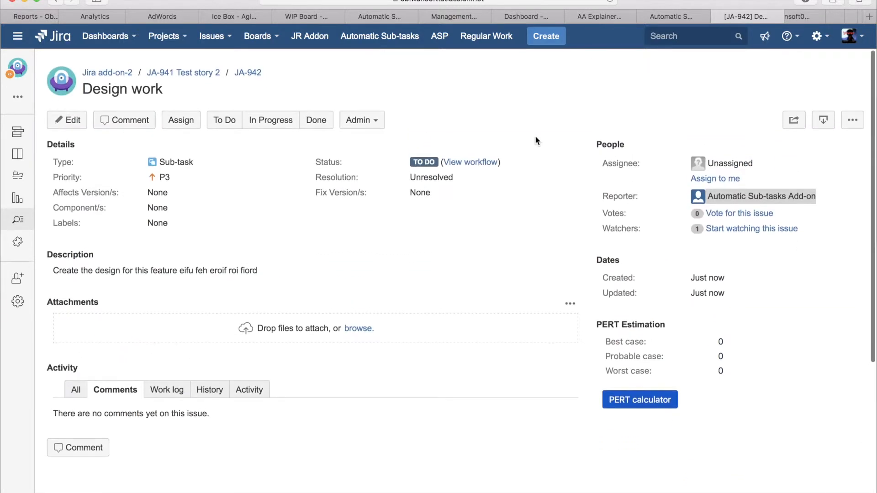
key(super+w)
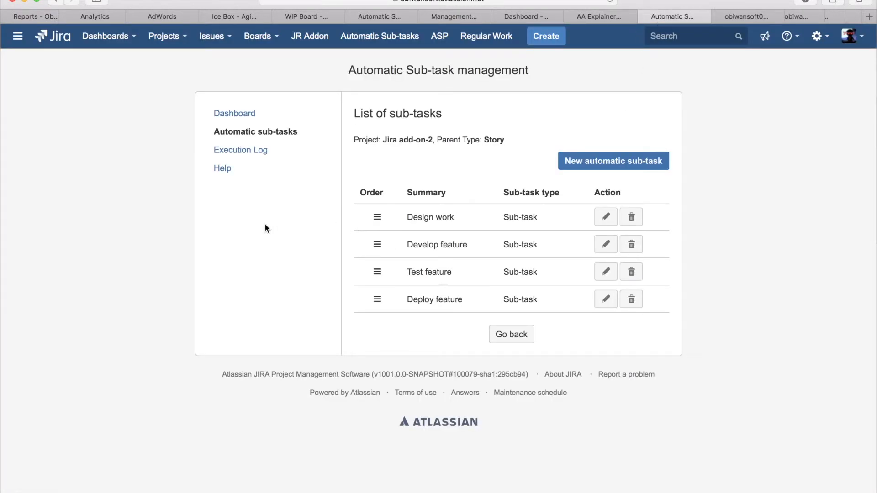
Step: Display the automatic sub-task parent types for the Global Template project
click(254, 132)
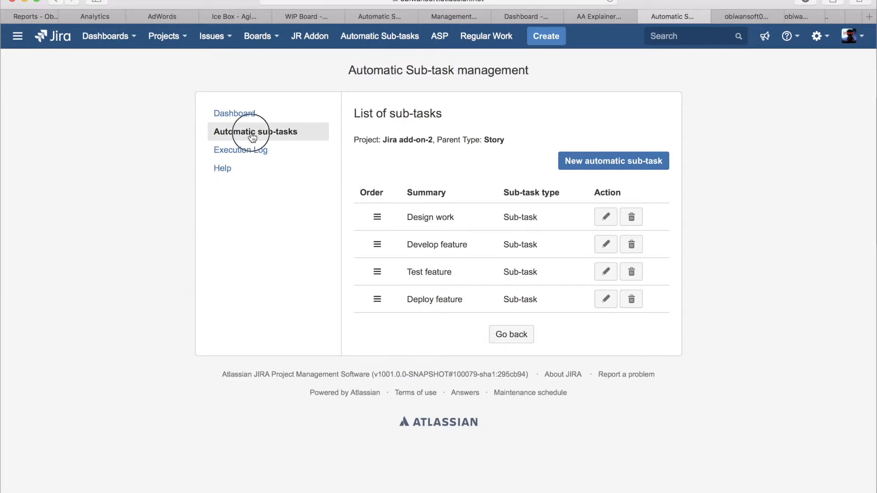
click(475, 143)
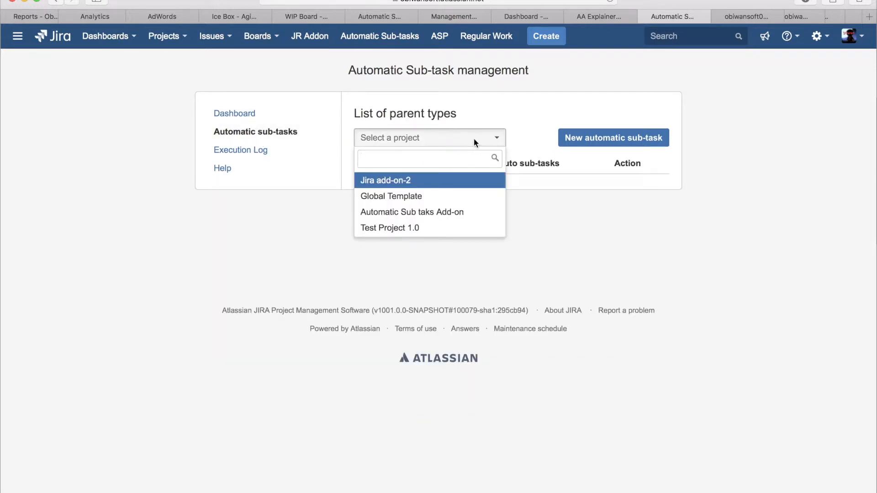
click(391, 196)
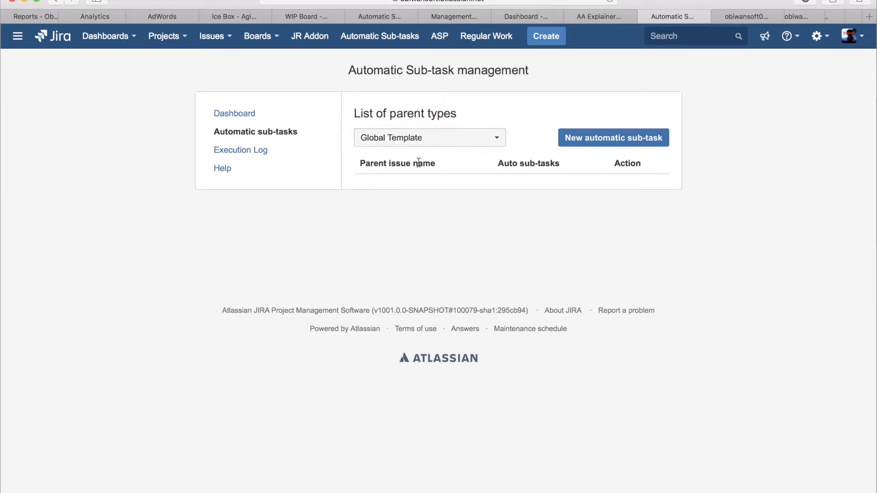
Step: Start a new automatic sub-task in Global Template with parent issue Story and sub-task type Sub-task
click(642, 141)
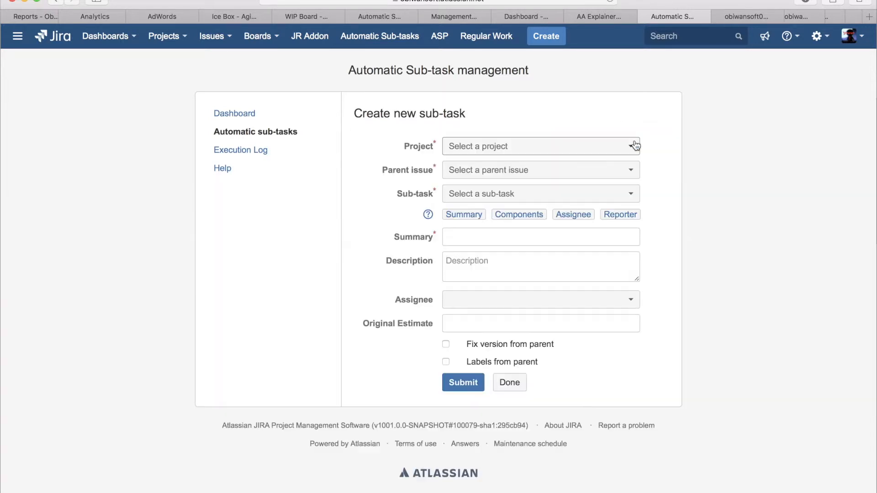
click(505, 171)
click(475, 228)
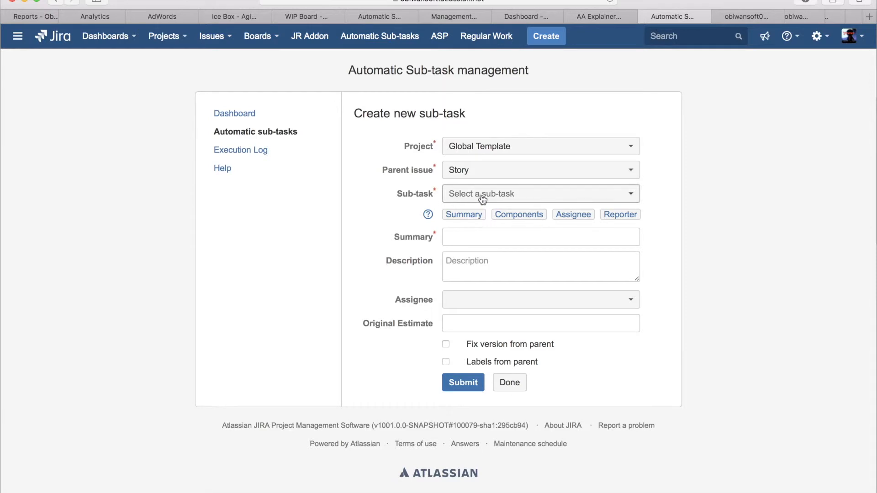
click(481, 195)
click(486, 236)
click(487, 237)
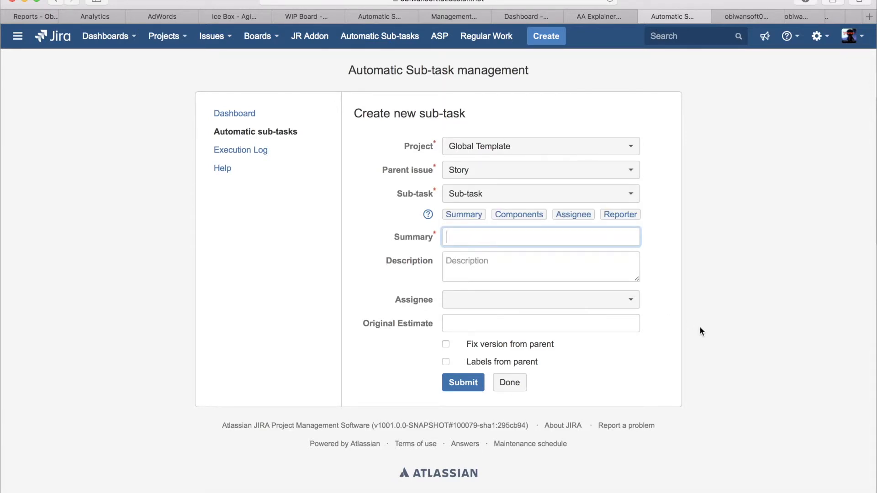
Step: Enter "Perform QA Tests" as the summary of the new Global Template sub-task
text(Perform QA Test)
Step: Set the sub-task's description to the parent summary placeholder followed by text, reading "[summary] - QA performed"
click(598, 266)
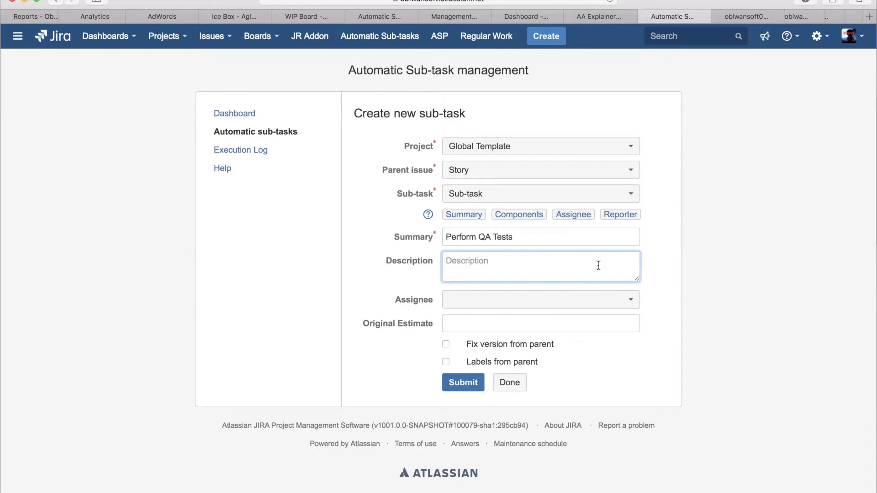
click(468, 216)
text(- )
text(R)
key(BackSpace)
text(QA perg)
key(BackSpace)
text(formed)
Step: Set the original estimate to 2h and submit the new Global Template sub-task
click(476, 325)
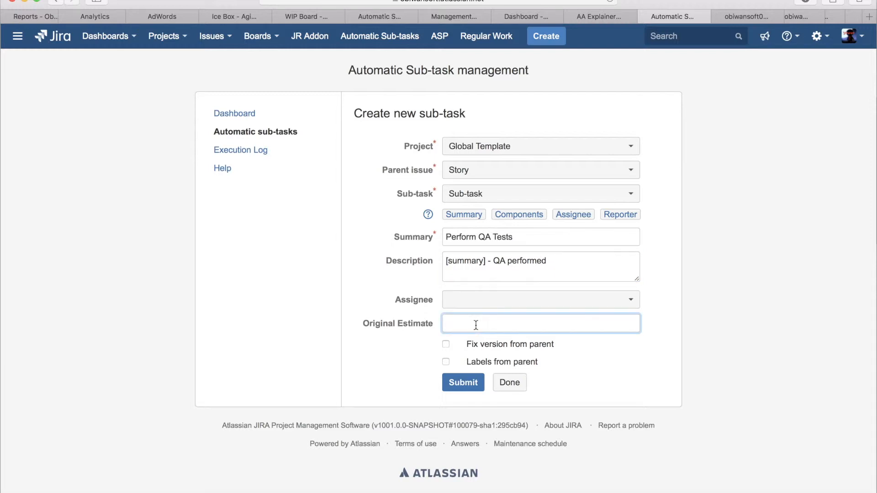
text(2h)
click(651, 339)
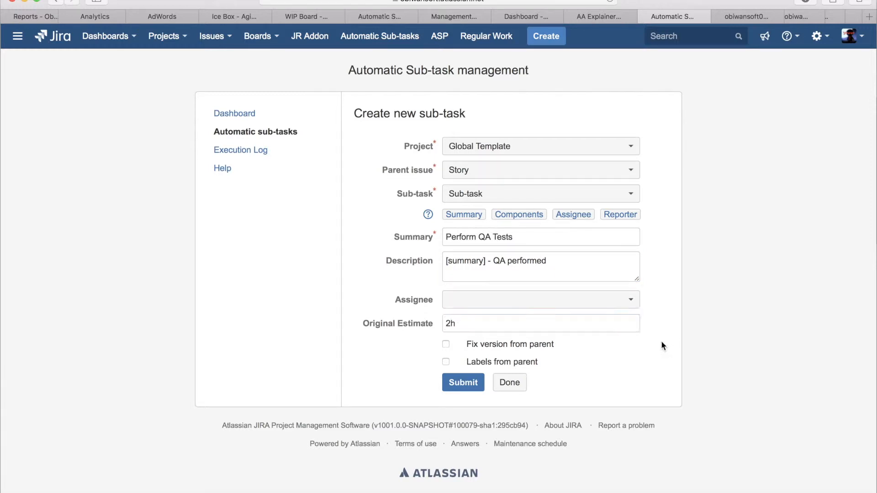
click(464, 385)
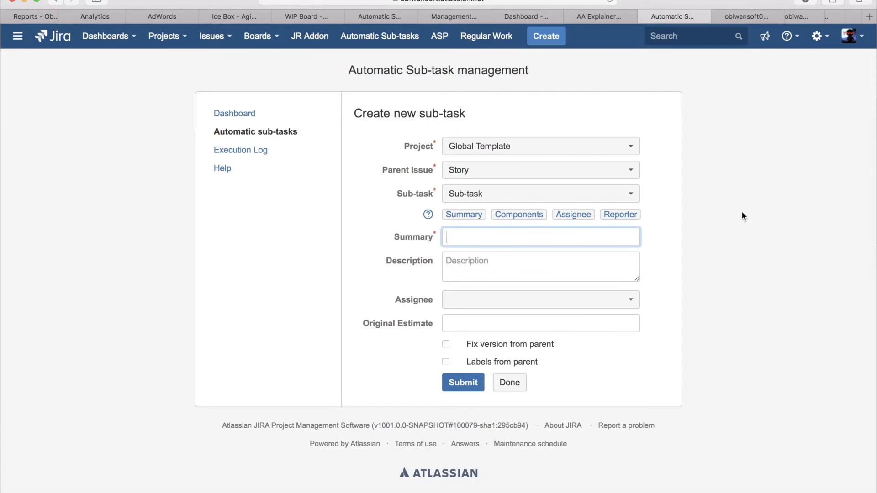
Step: Open the Story sub-task list of Global Template and check the "Perform QA Tests" entry
click(319, 136)
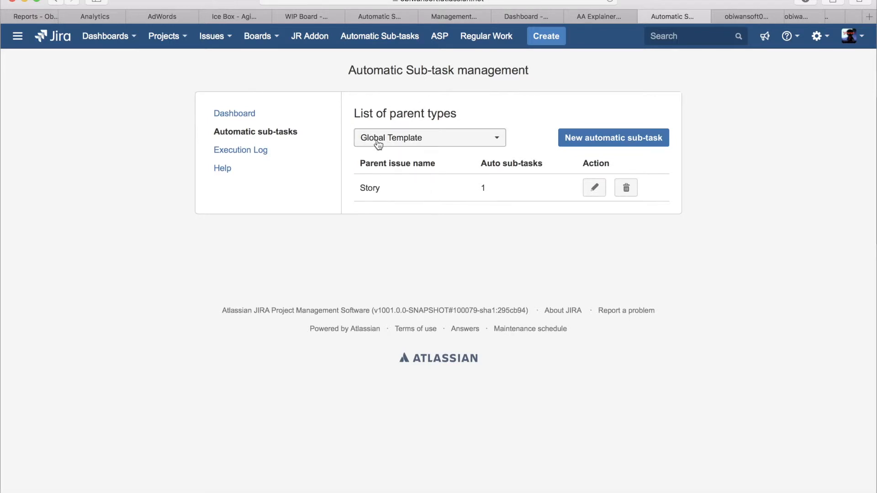
double_click(370, 188)
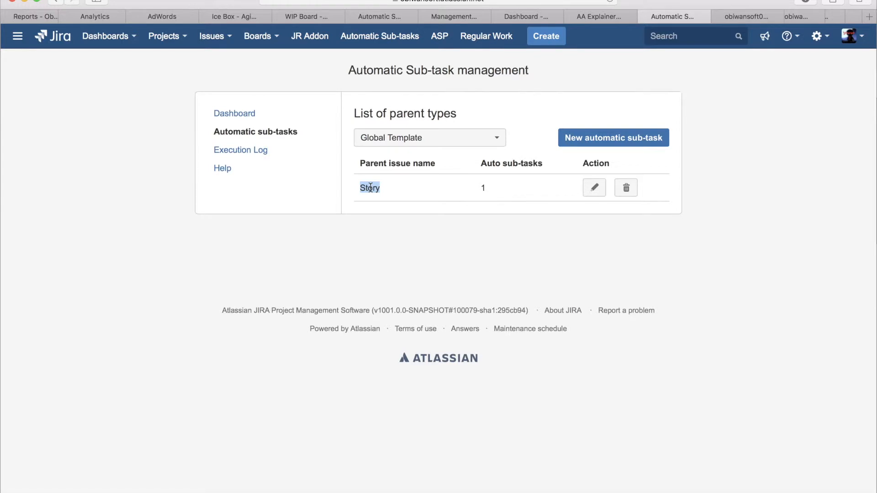
click(595, 189)
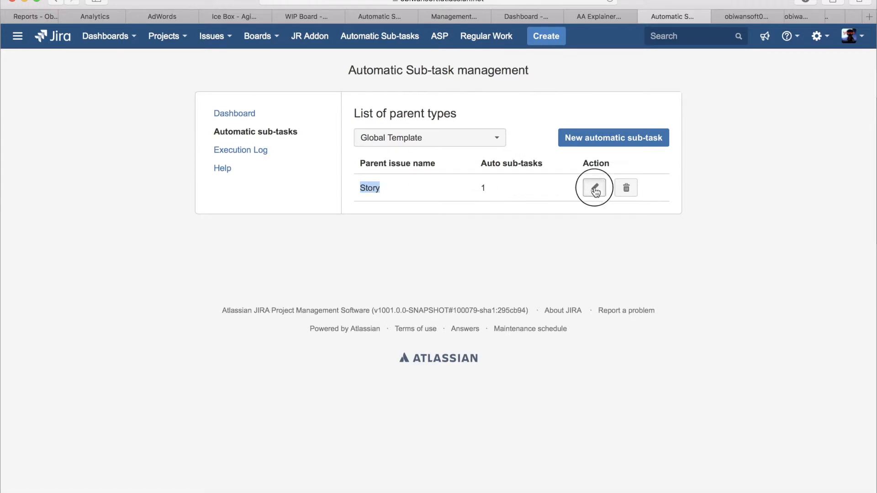
drag(406, 218, 478, 219)
click(602, 93)
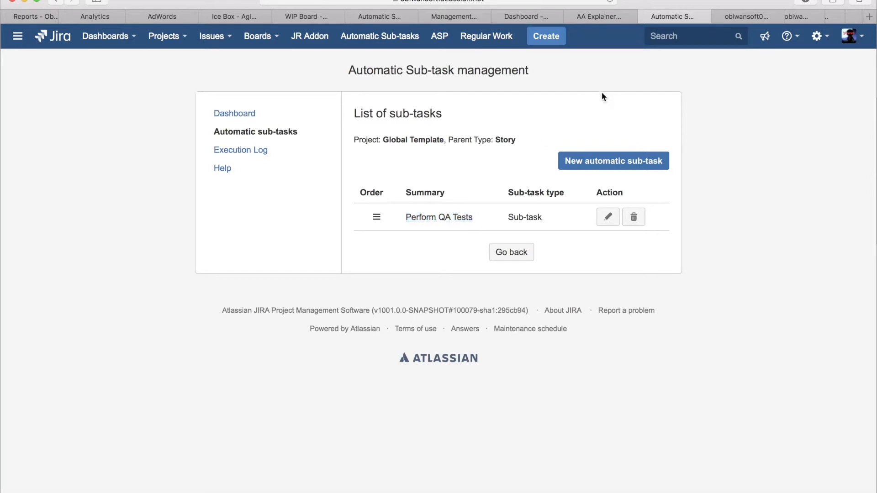
Step: Create a Story issue in project Jira add-on-2 with the summary "Test 3"
click(553, 40)
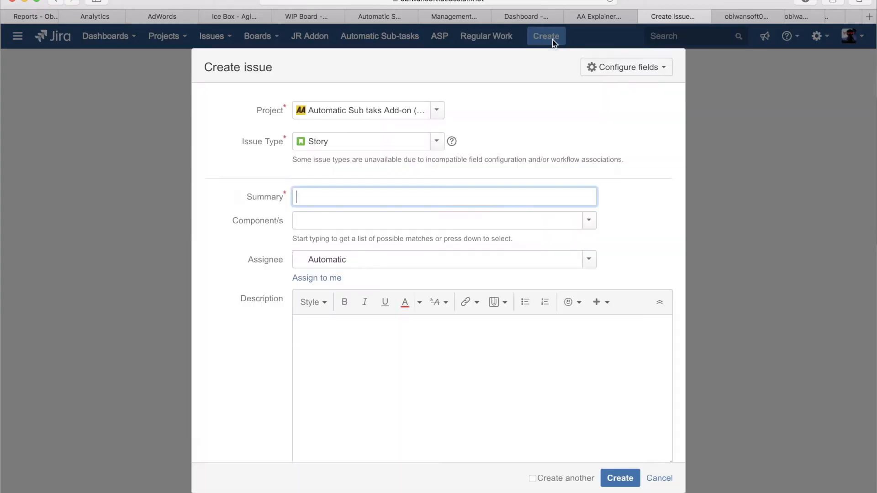
click(406, 105)
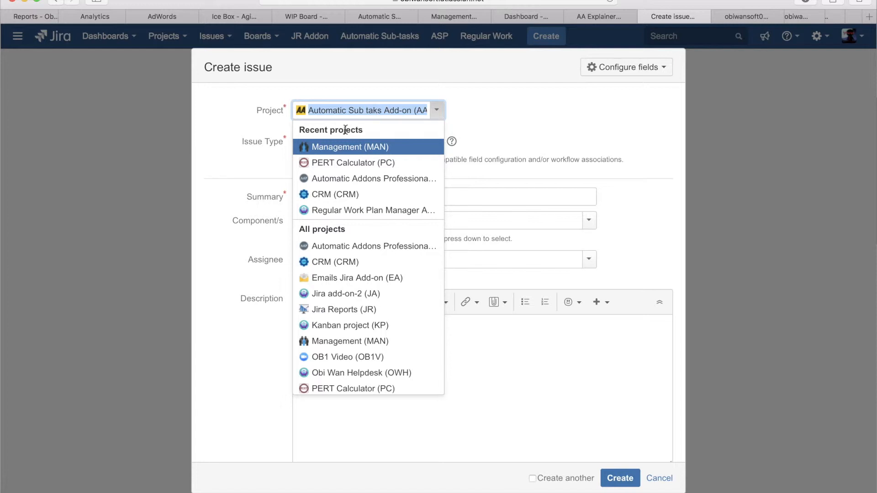
text(Jira)
click(333, 163)
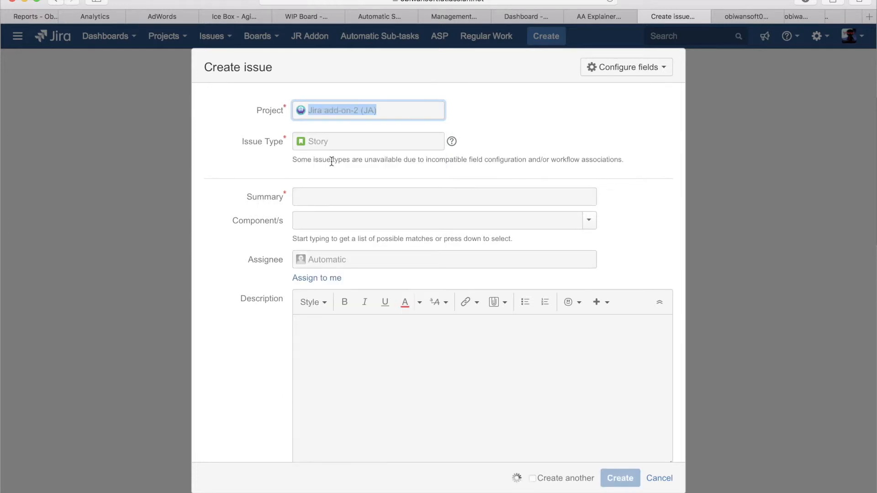
text(Test 3)
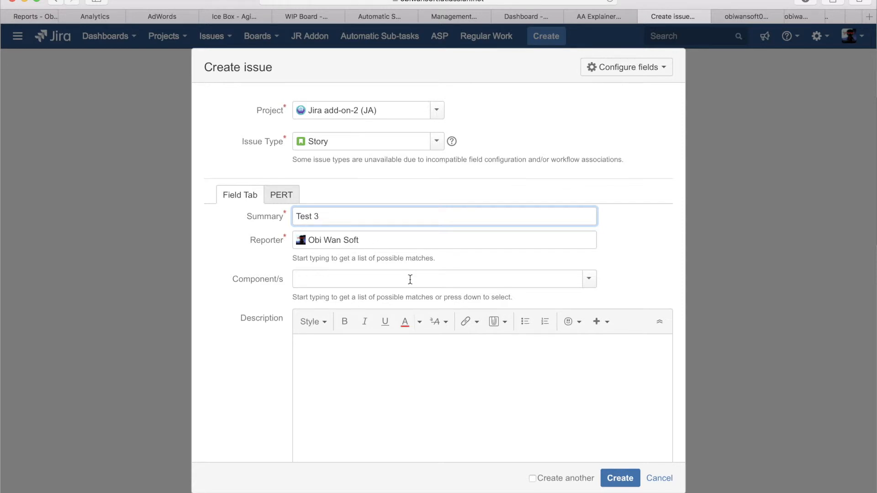
key(Return)
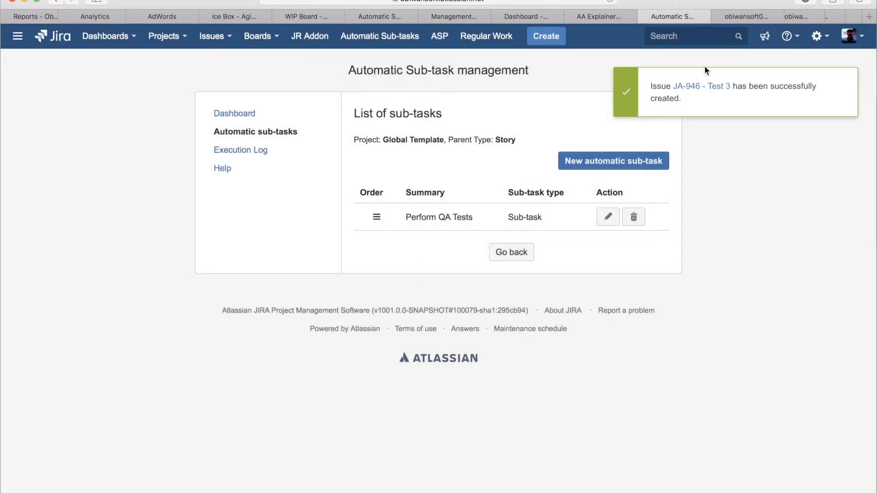
Step: Open the newly created issue "Test 3" and review the entries in its sub-task list
super+click(706, 86)
click(742, 17)
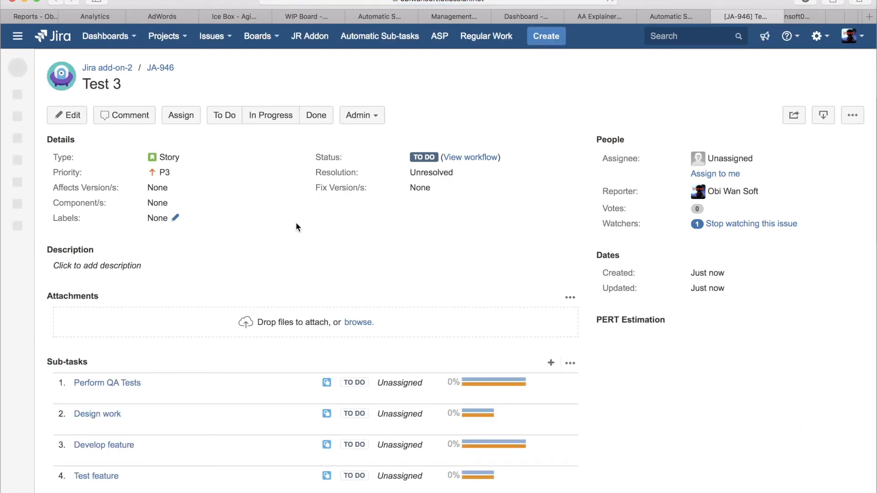
scroll(295, 226, down, 3)
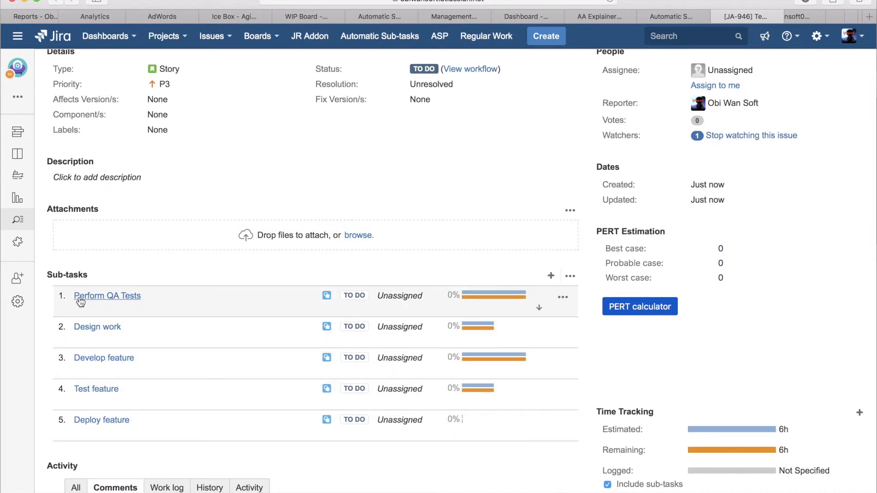
drag(142, 296, 73, 294)
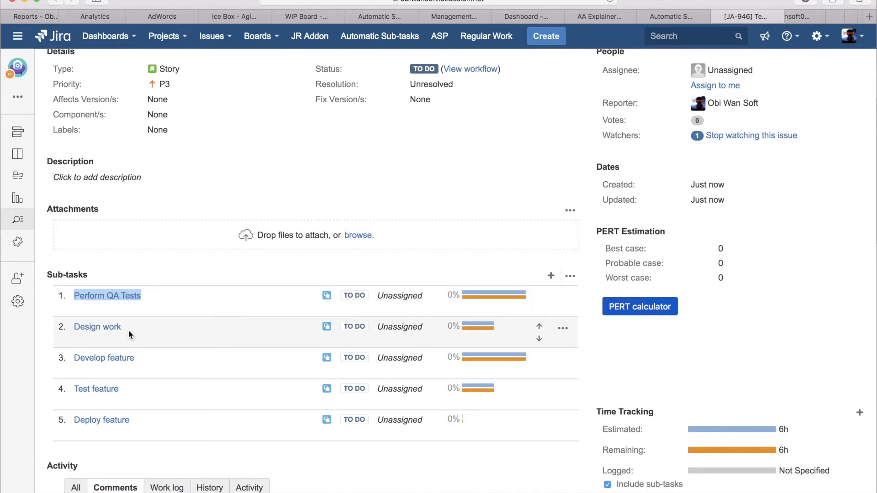
drag(129, 327, 61, 325)
drag(137, 358, 72, 357)
drag(130, 390, 73, 395)
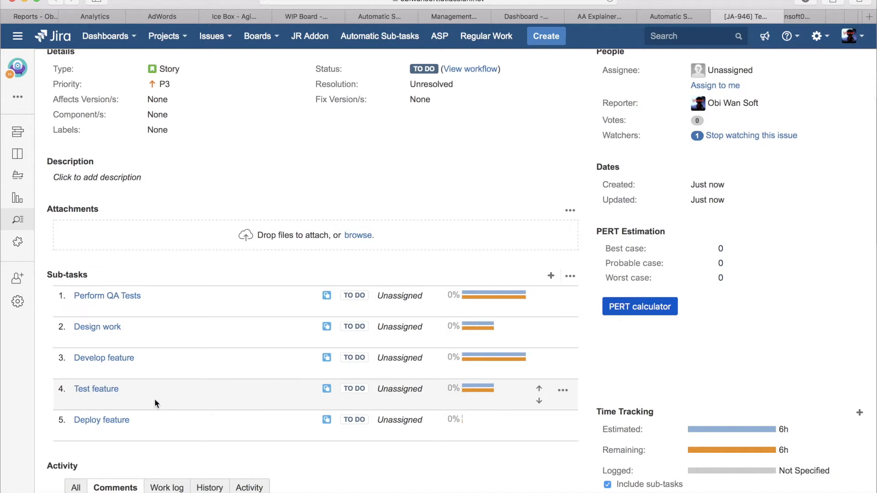
Step: Check the "Perform QA Tests" sub-task of "Test 3" against the parent's issue type
drag(142, 296, 75, 296)
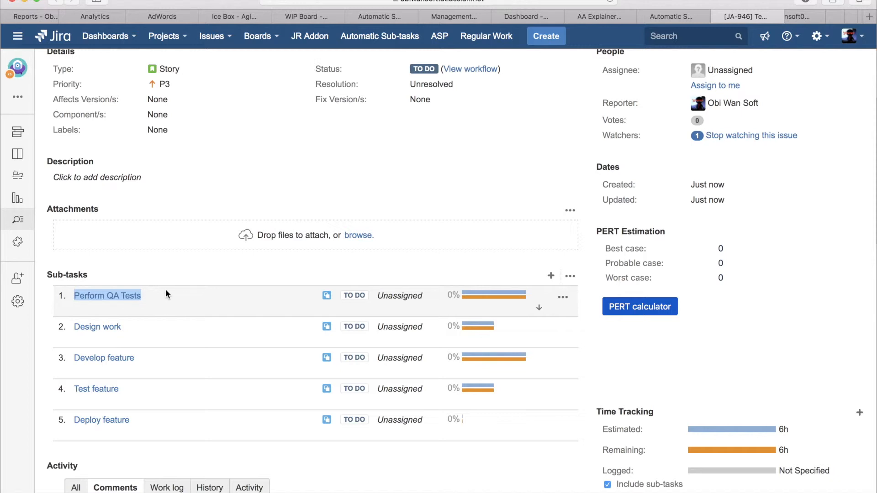
scroll(201, 173, up, 3)
double_click(170, 157)
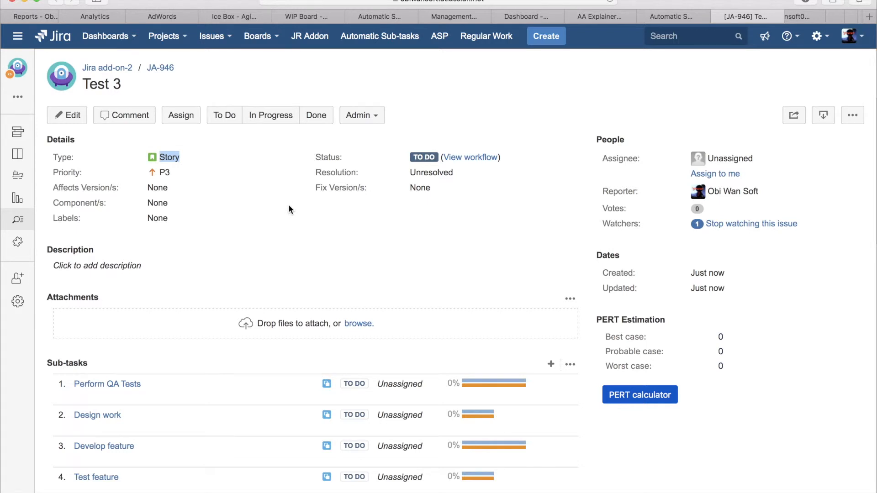
scroll(289, 210, down, 1)
drag(139, 338, 76, 332)
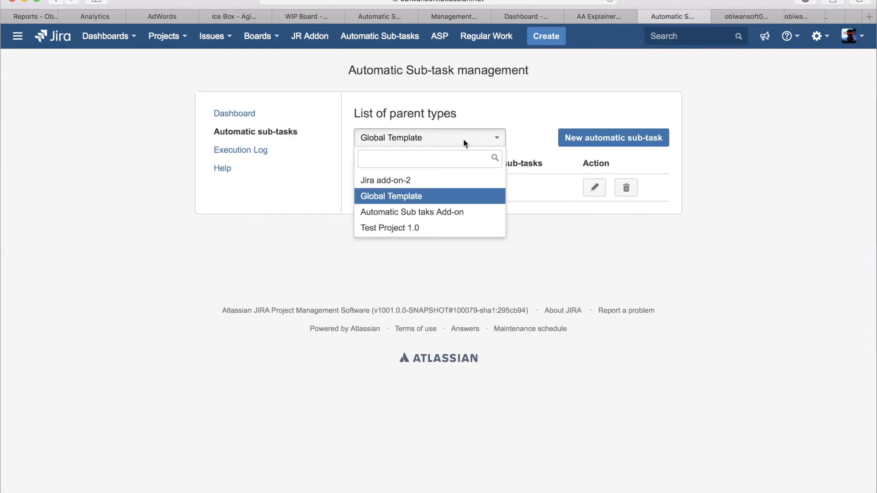
Step: Delete the "Design work" automatic sub-task from the Story parent type of project Jira add-on-2
click(409, 182)
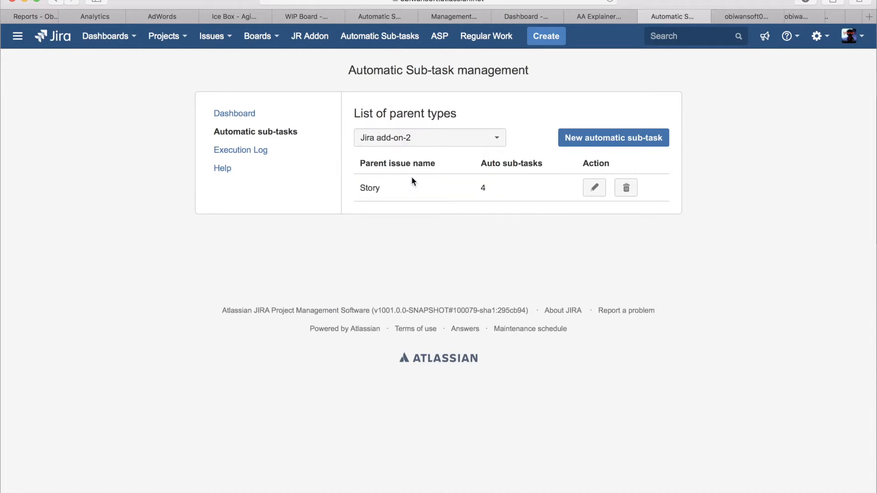
click(594, 188)
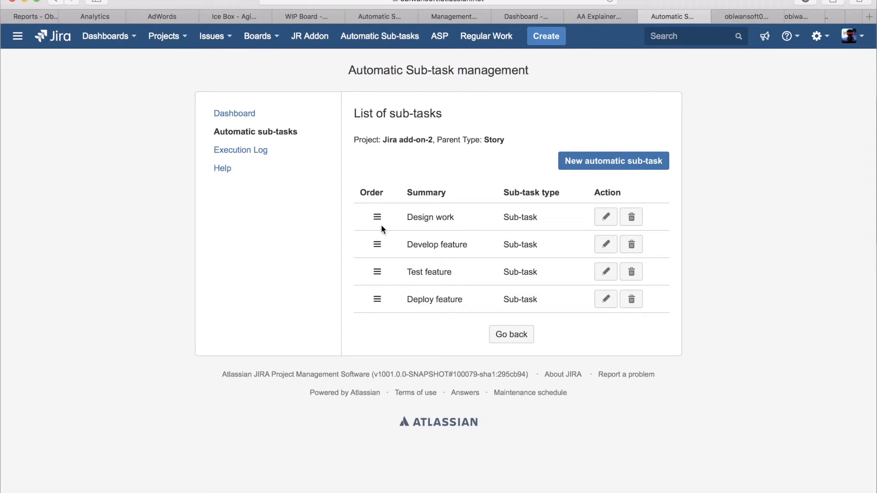
click(632, 219)
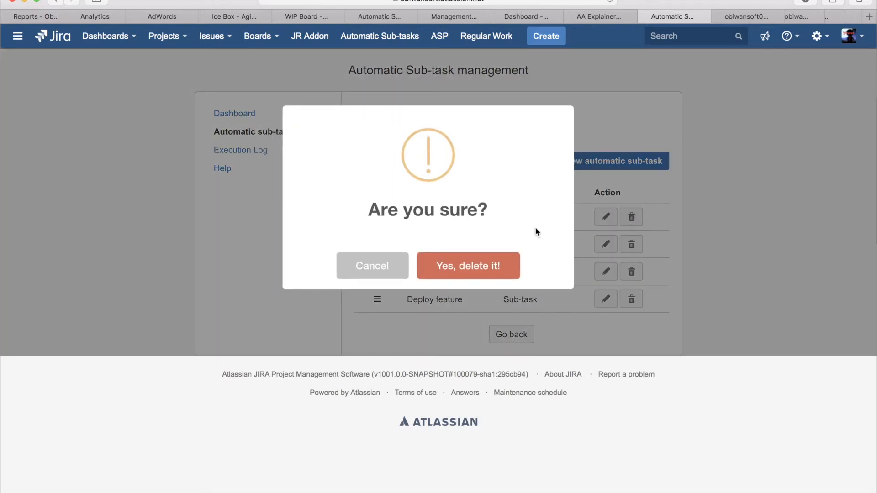
click(462, 267)
click(430, 273)
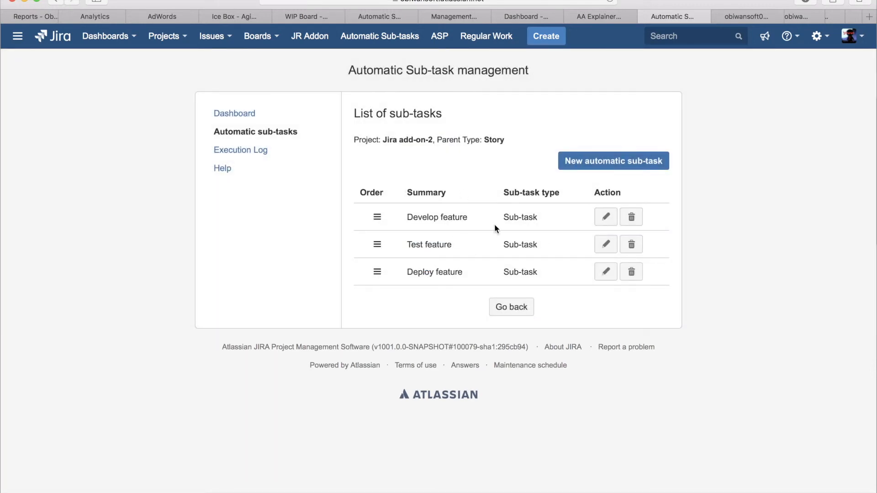
double_click(492, 138)
drag(383, 140, 434, 141)
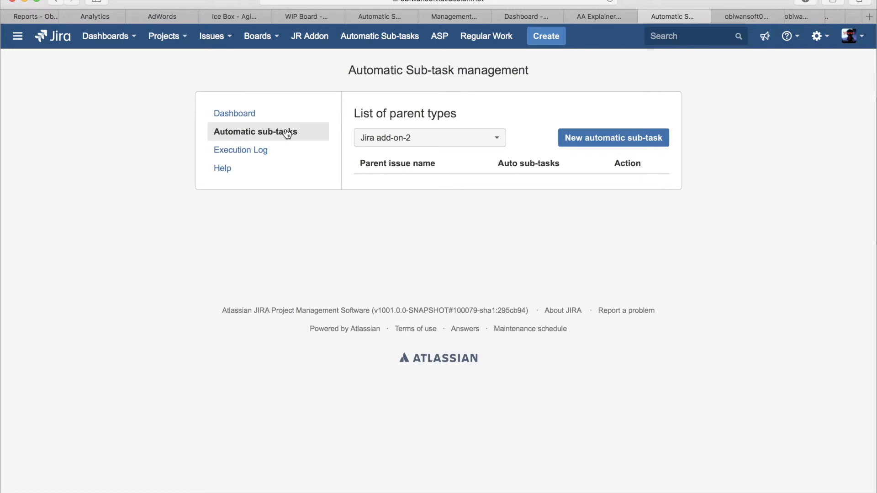
Step: Open the execution log of project Jira add-on-2 and check the outcome and date for JA-946
click(239, 151)
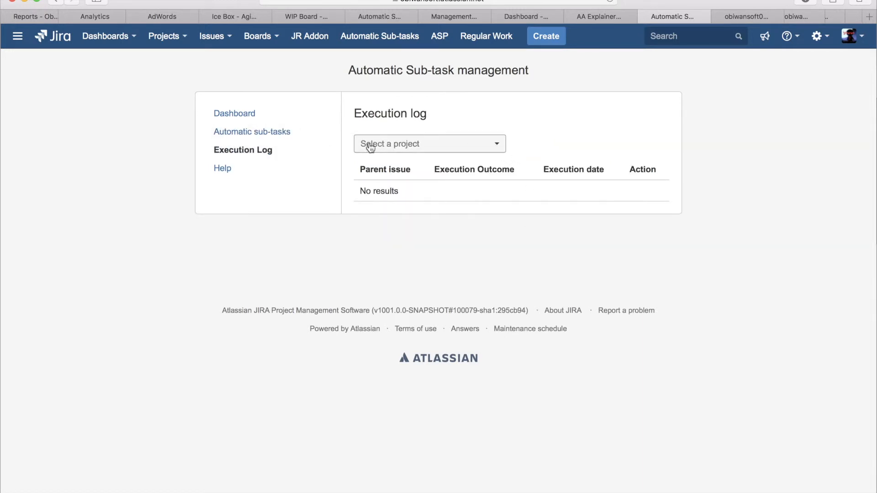
click(434, 143)
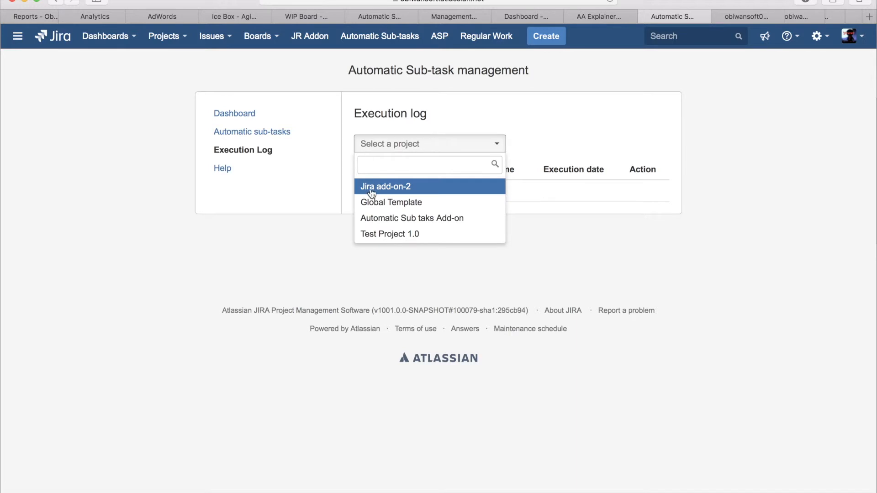
click(395, 187)
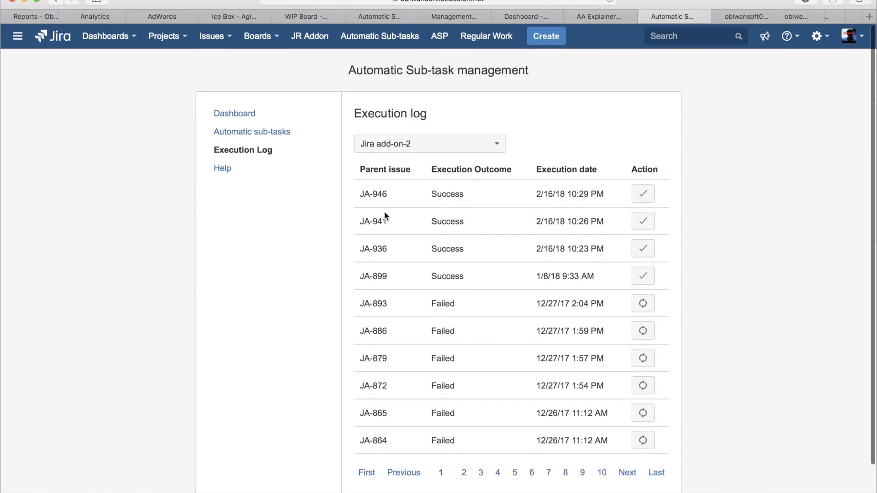
drag(360, 196, 388, 193)
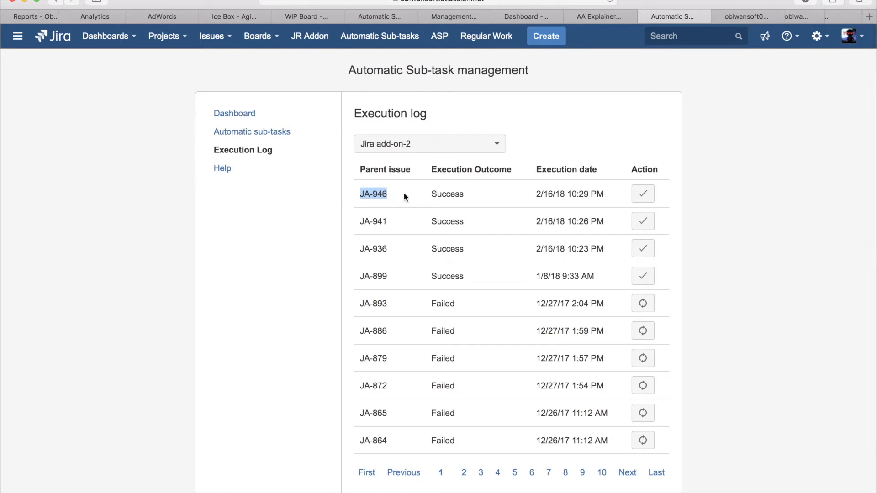
triple_click(373, 192)
click(374, 192)
double_click(446, 195)
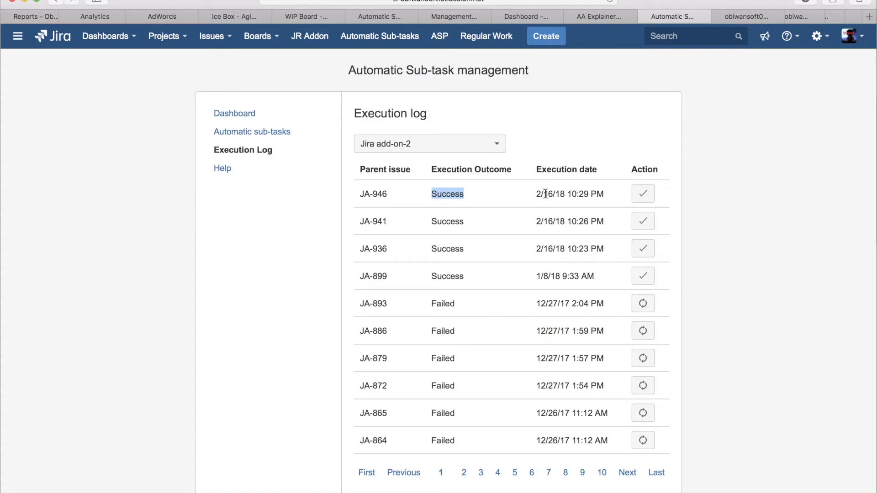
drag(536, 195, 612, 197)
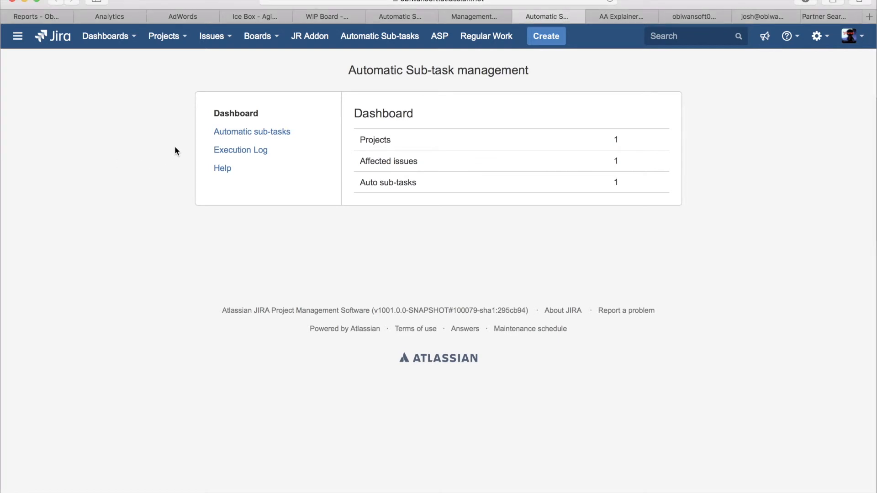
Step: Open the execution log of Test Project 1.0 and inspect the outcome and error details for parent issue TP-4
click(234, 154)
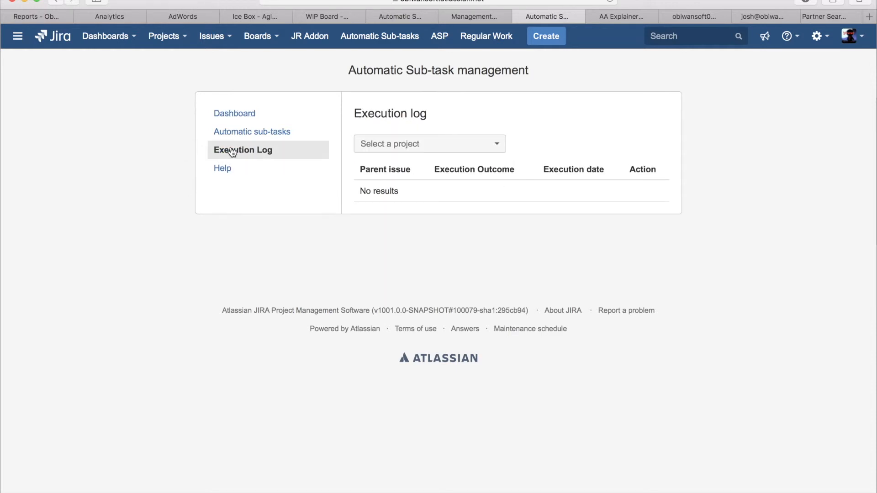
click(430, 151)
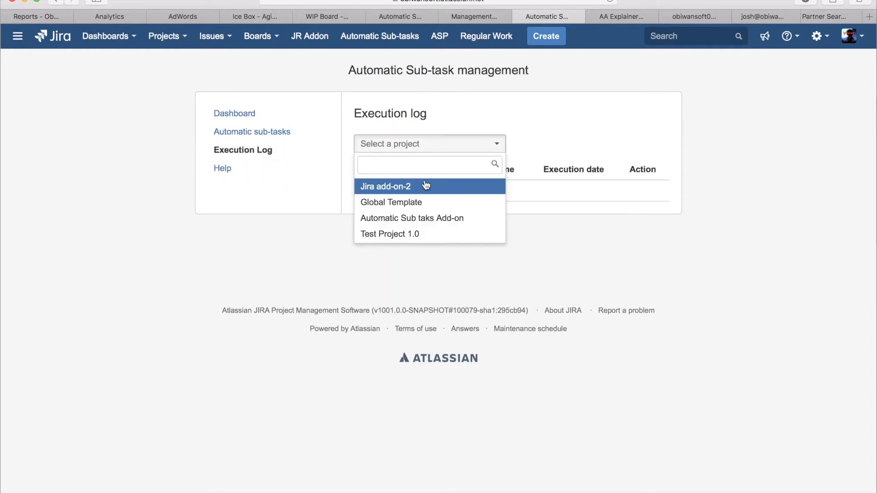
click(414, 235)
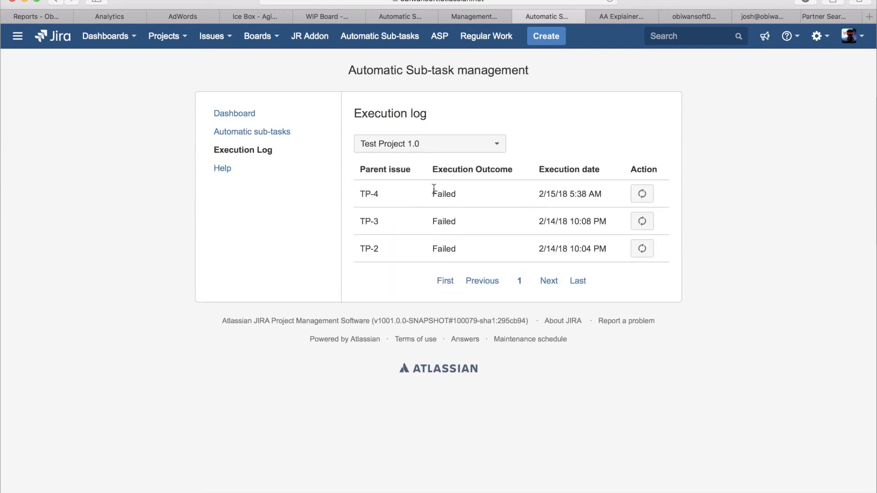
click(422, 200)
drag(361, 196, 382, 194)
click(437, 189)
double_click(436, 190)
click(642, 195)
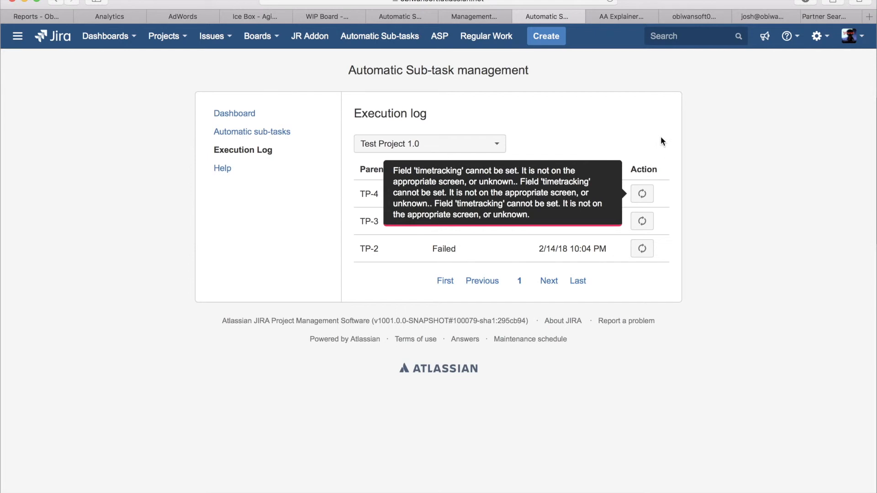
Step: Copy the issue key TP-4 from the execution log and open that issue through search
double_click(357, 194)
key(super+c)
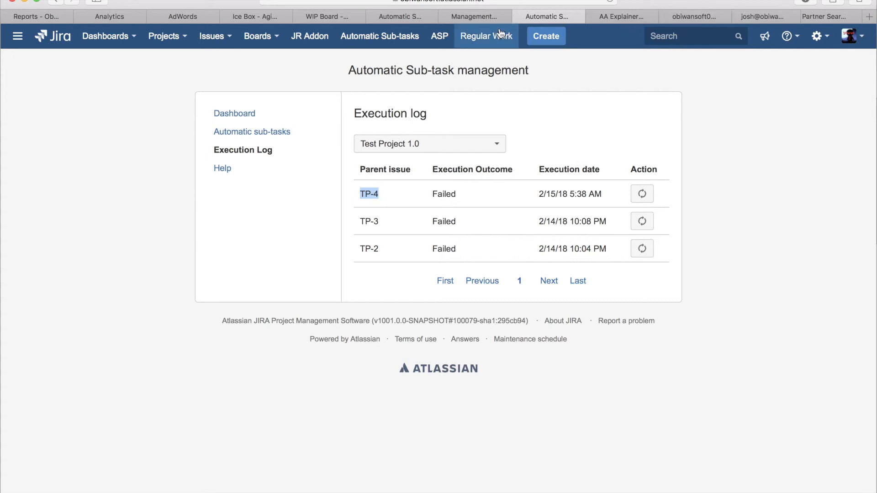
click(677, 36)
key(super+v)
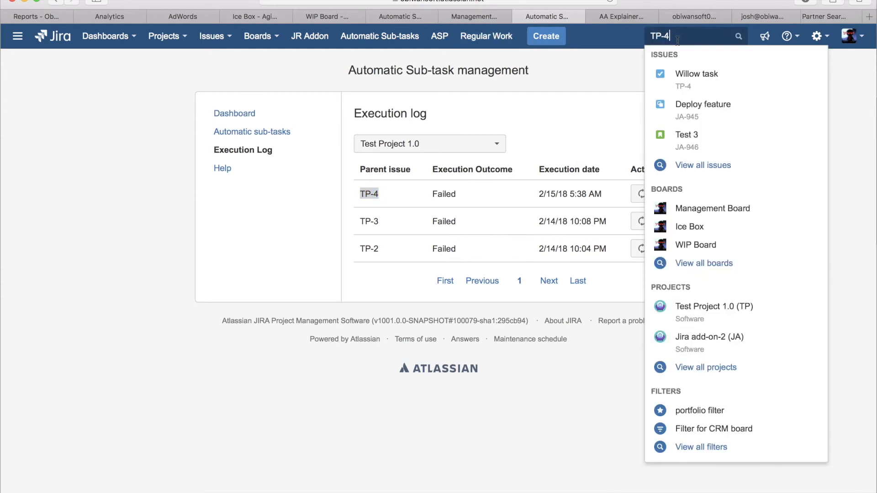
key(Return)
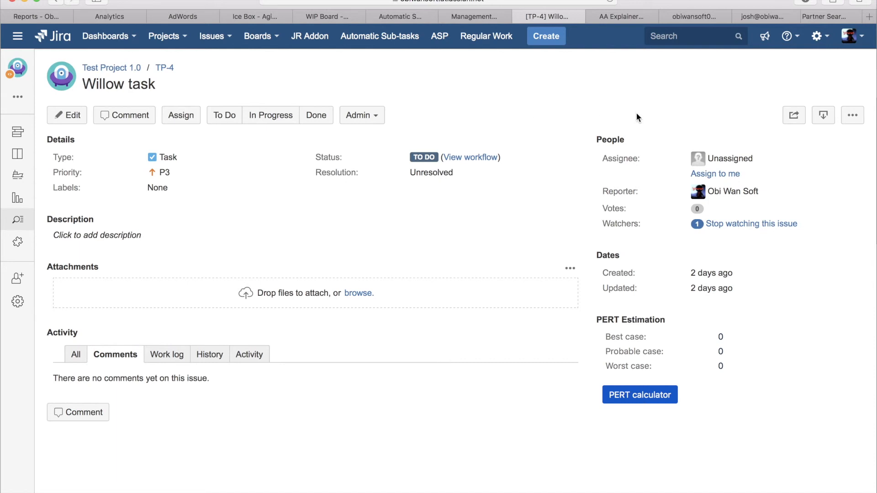
Step: Look up the Time Tracking field with "Where is my field?" from TP-4's edit form and read the field screen diagnosis
key(e)
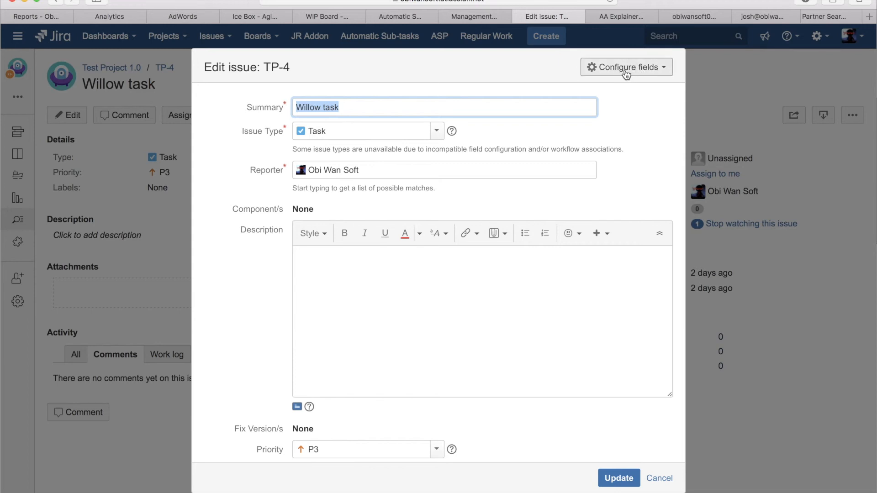
click(667, 71)
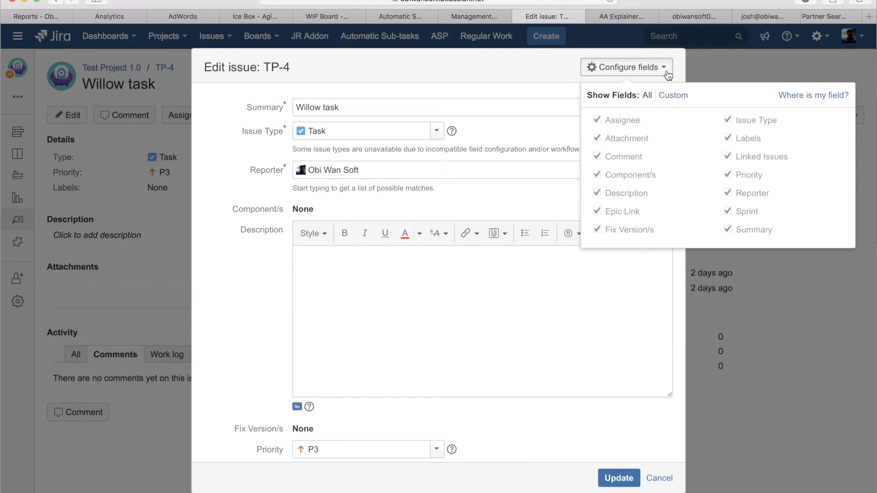
click(819, 96)
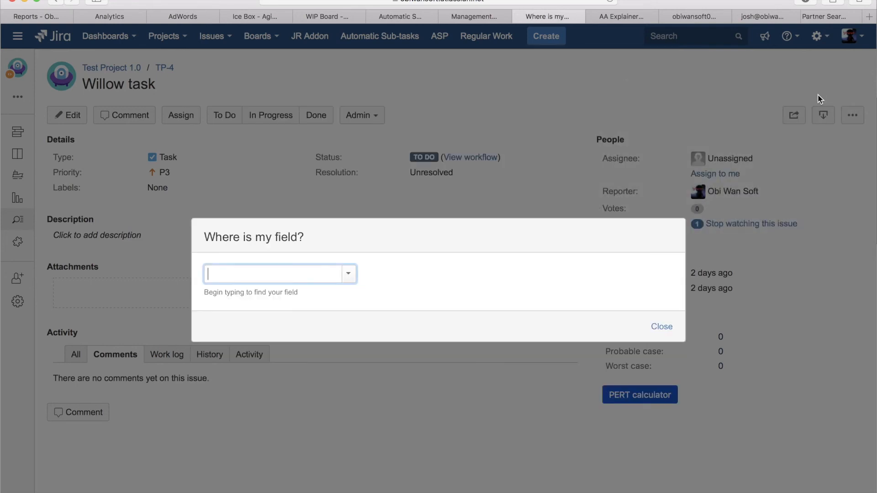
text(time)
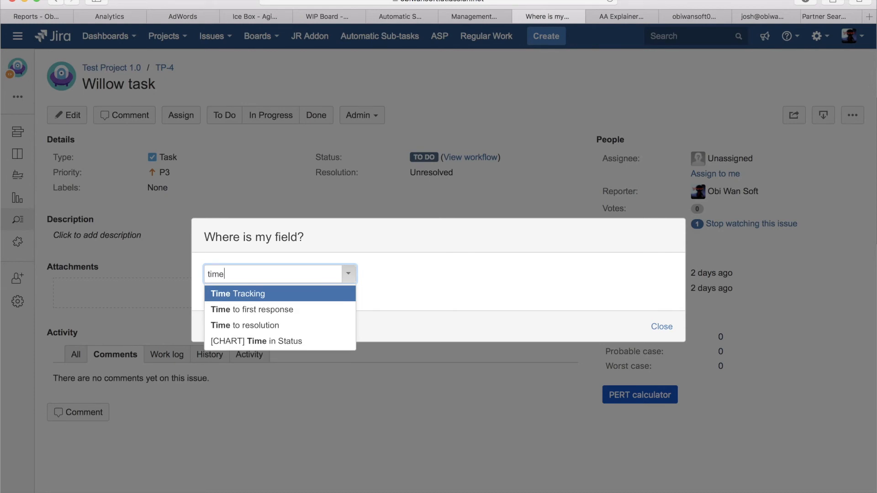
key(Return)
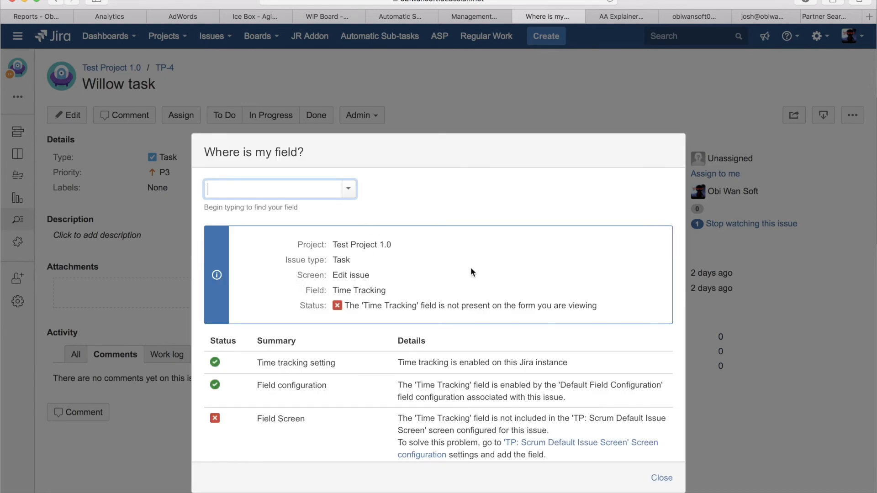
scroll(472, 274, down, 4)
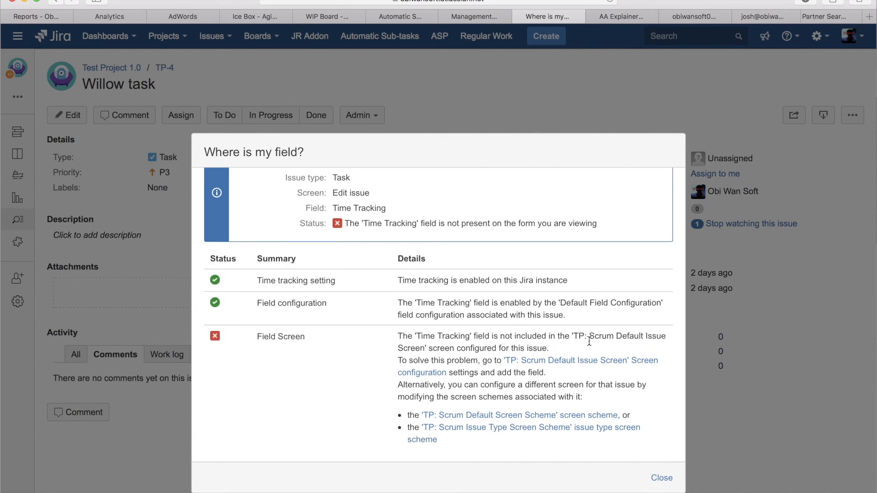
drag(574, 336, 670, 336)
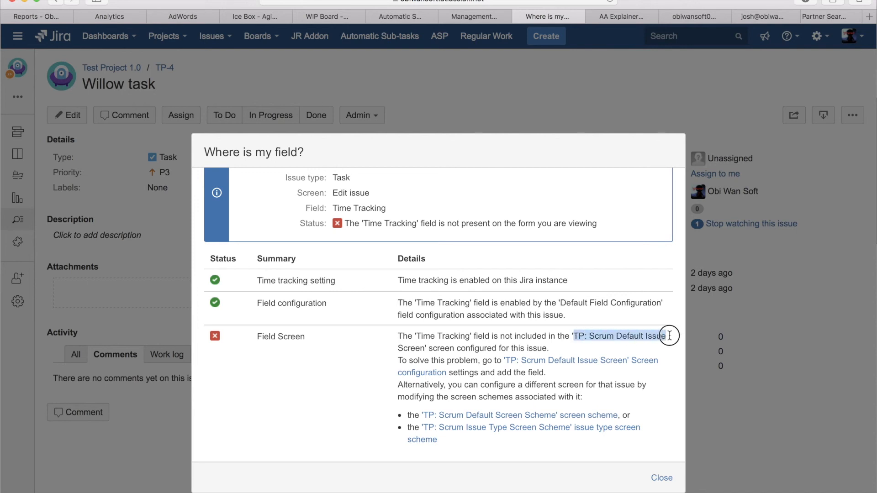
Step: Open the configuration of "TP: Scrum Default Issue Screen" and add the Time Tracking field to it
click(533, 361)
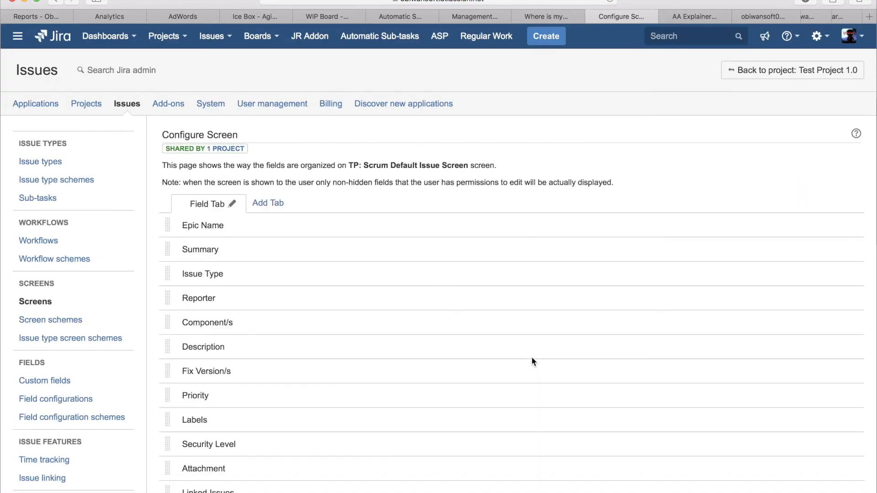
scroll(532, 361, down, 5)
click(244, 392)
text(time)
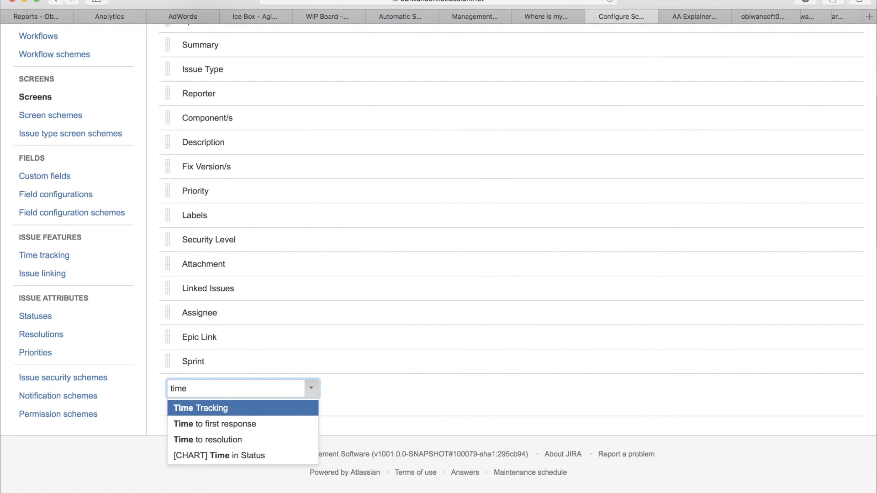
key(Return)
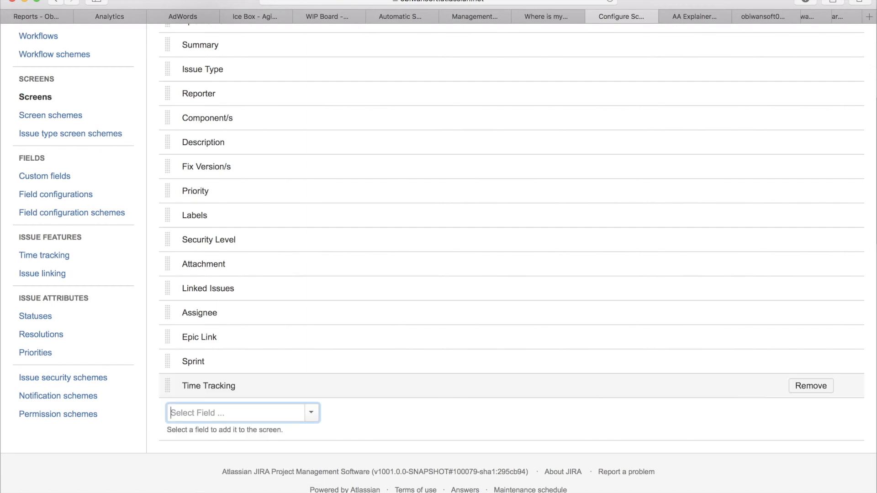
Step: Close the screen configuration, return to Automatic Sub-task management and rerun the TP-4 execution from the execution log of Test Project 1.0
scroll(300, 164, up, 5)
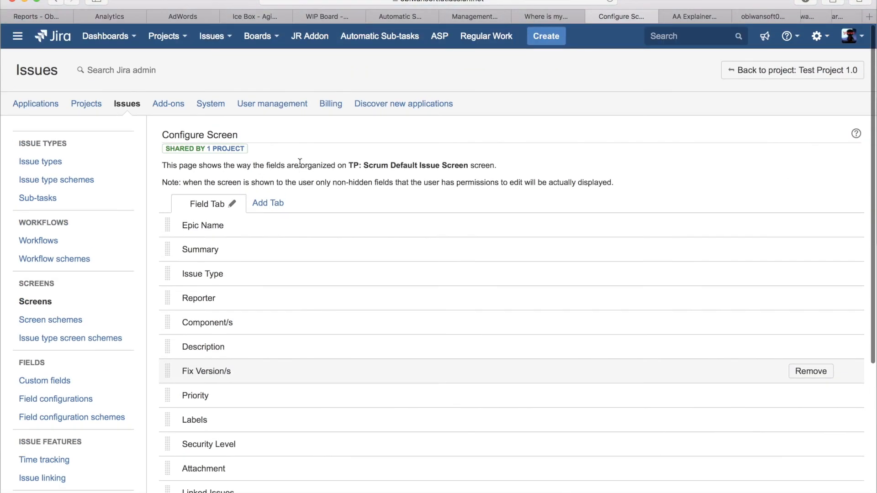
key(super+w)
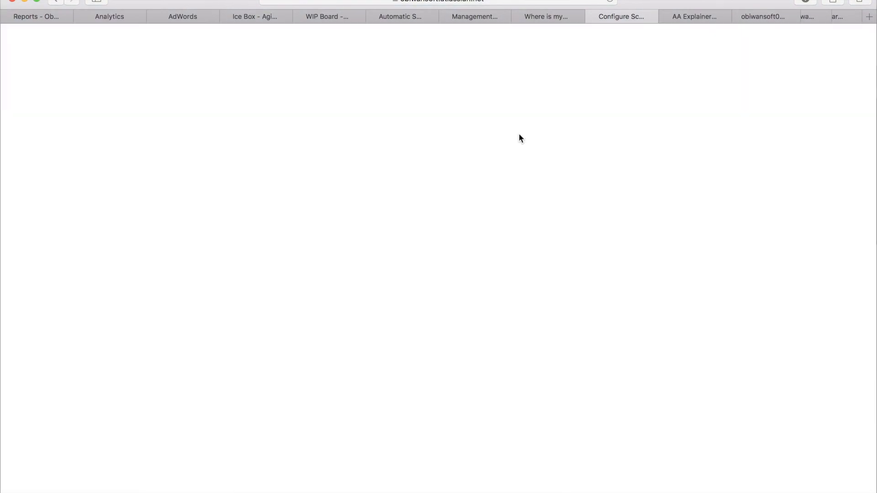
click(636, 143)
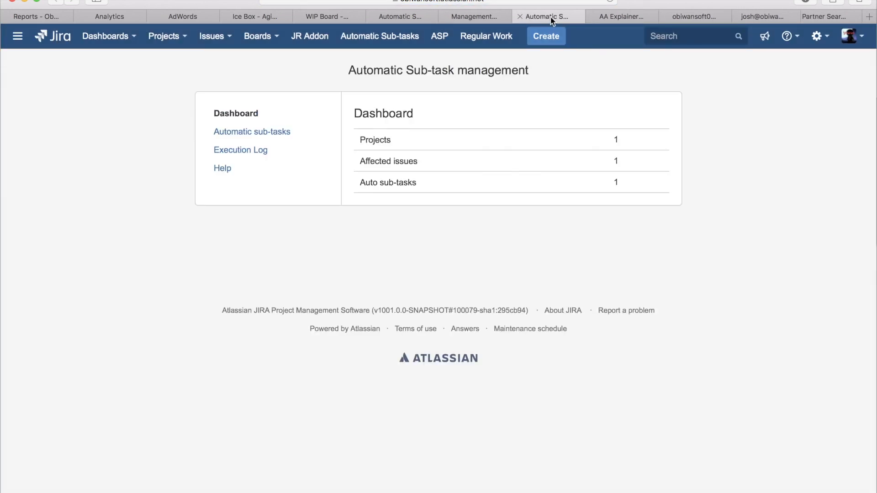
click(243, 152)
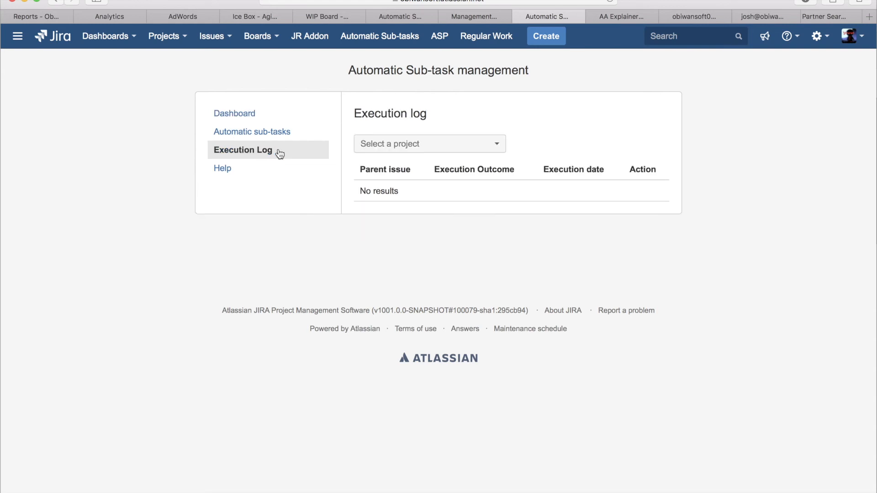
click(419, 144)
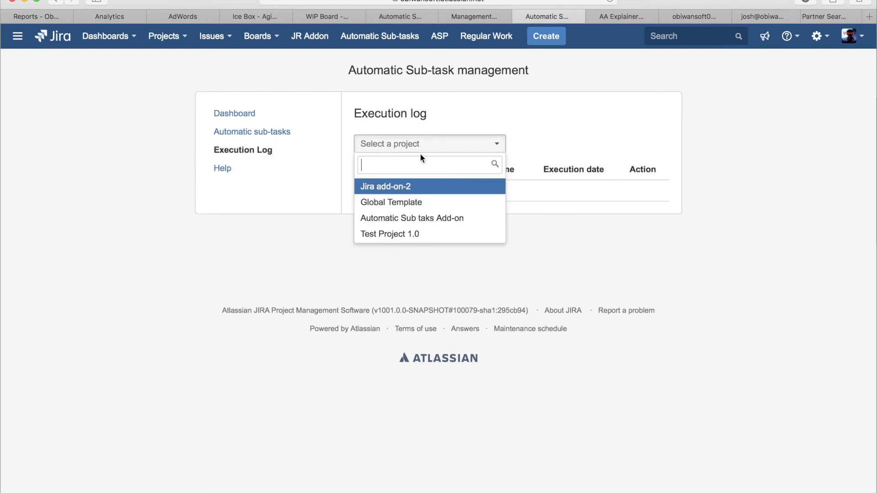
click(421, 234)
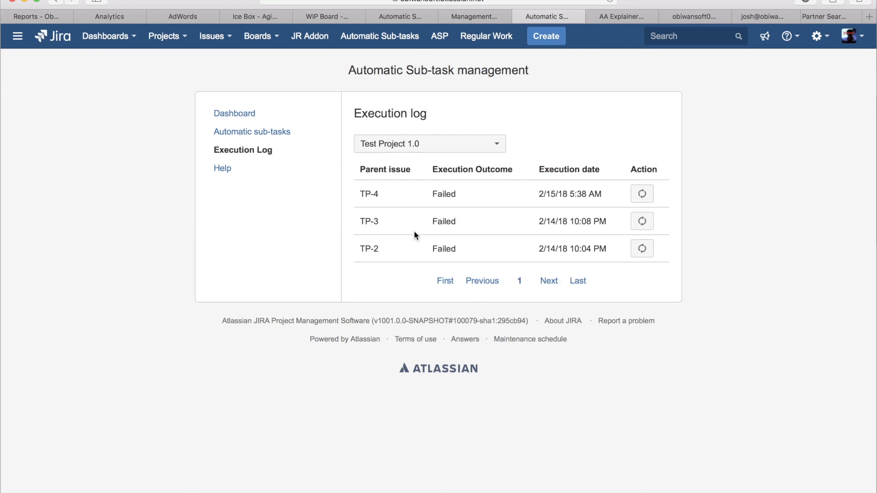
click(642, 195)
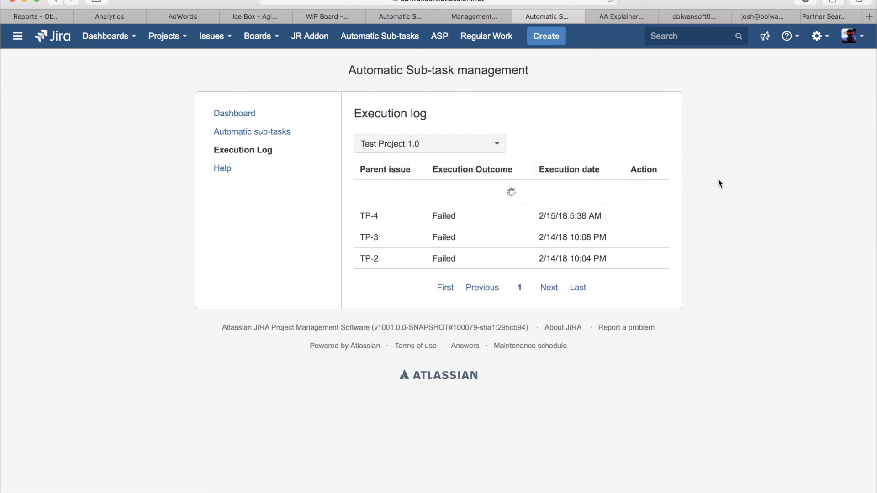